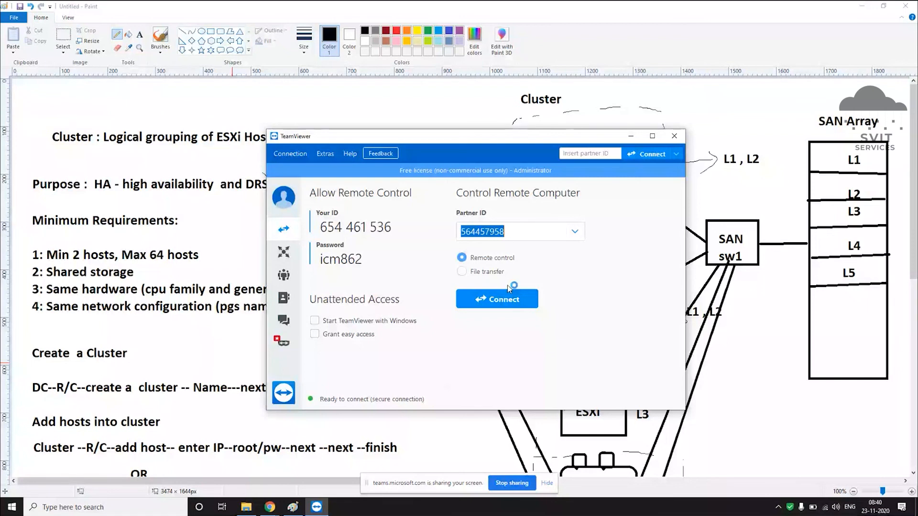
# Step: Connect TeamViewer to the remote computer SVIT01 using the session password
pyautogui.click(507, 298)
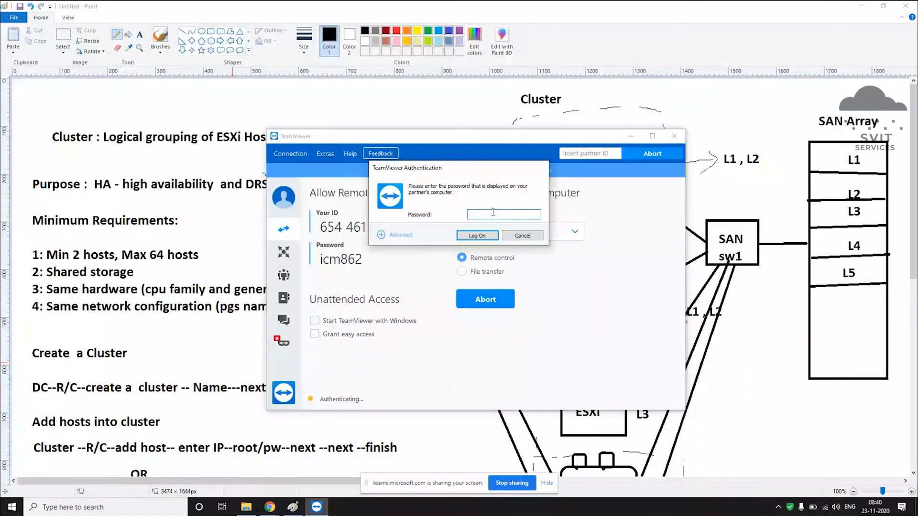
pyautogui.write('•')
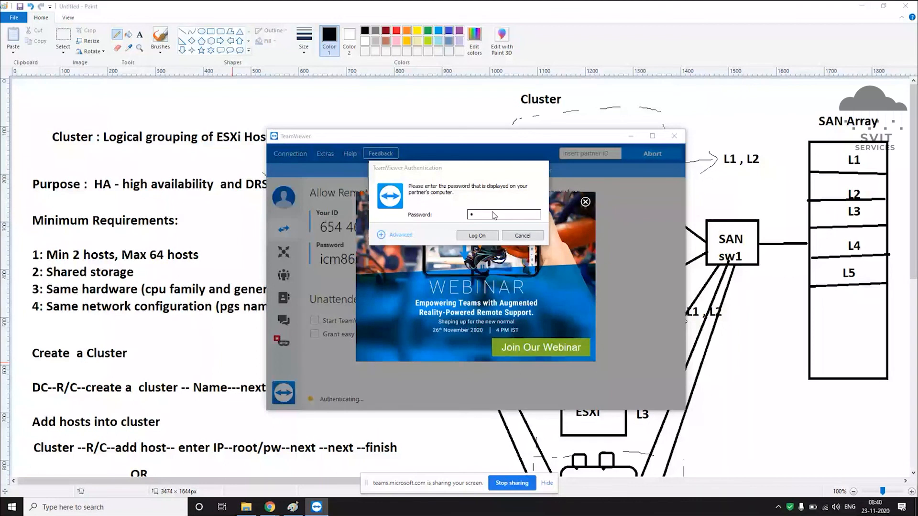
pyautogui.click(483, 212)
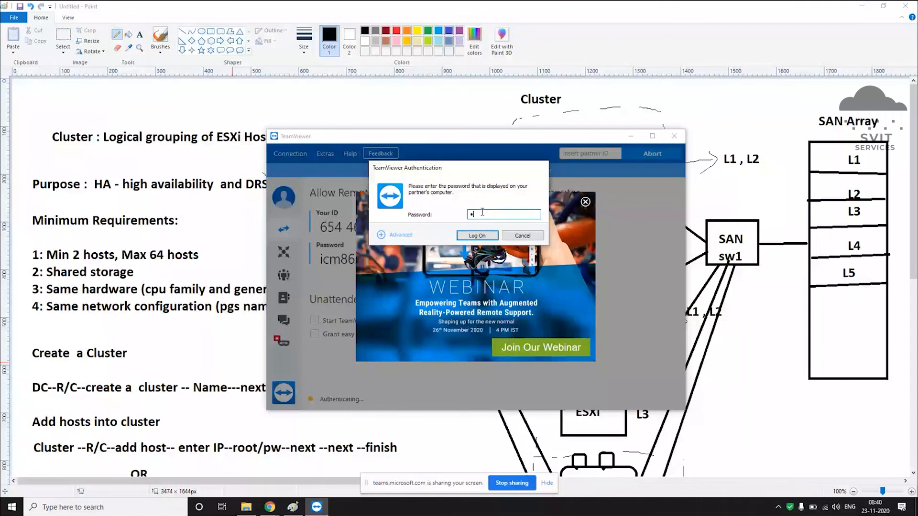
pyautogui.write('•••••')
pyautogui.click(484, 235)
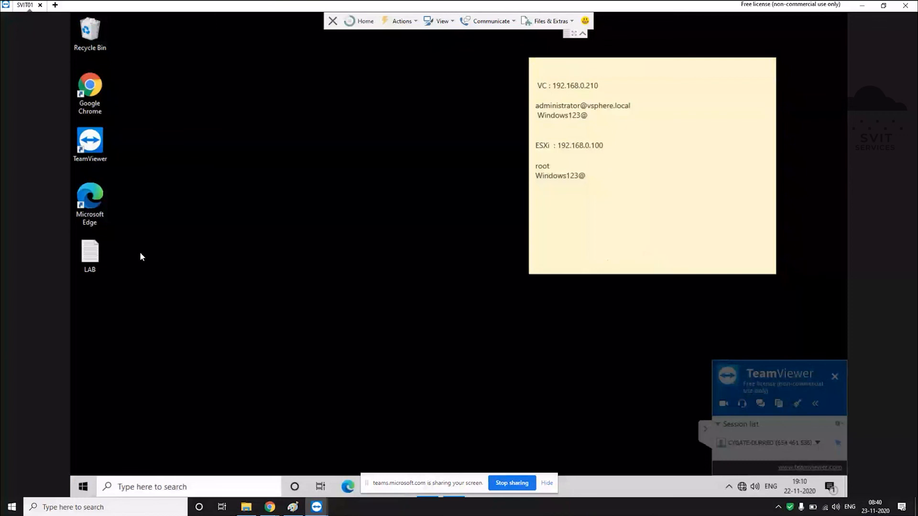
# Step: Launch Chrome on the remote desktop and load the vCenter address 192.168.0.210
pyautogui.doubleClick(90, 92)
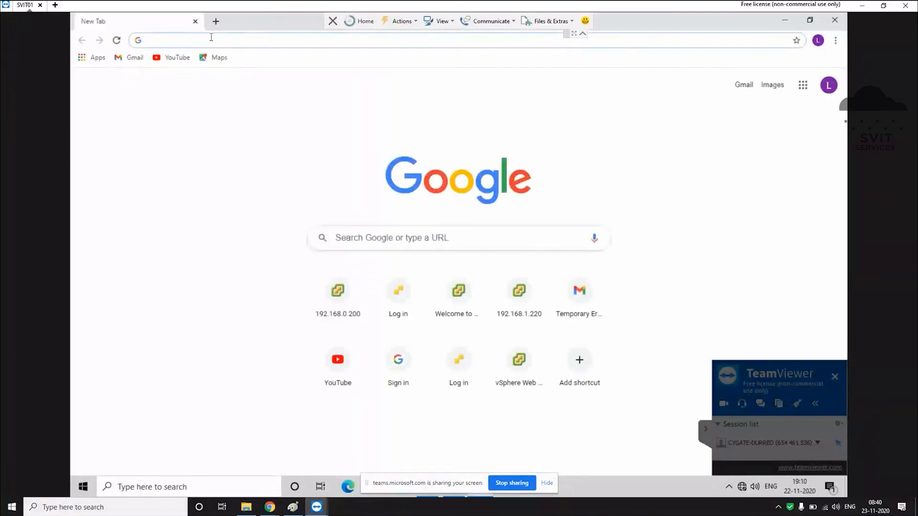
pyautogui.click(211, 37)
pyautogui.write('192.168.0.21')
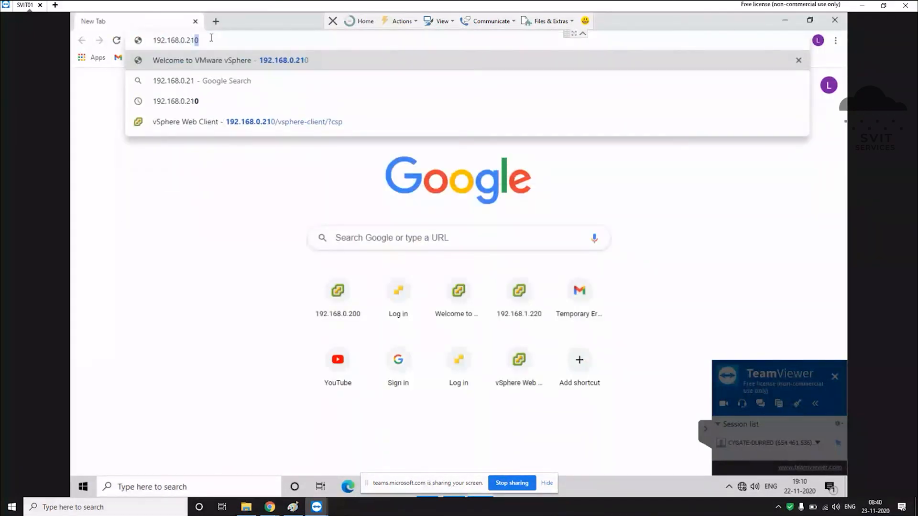
pyautogui.write('0')
pyautogui.press('Return')
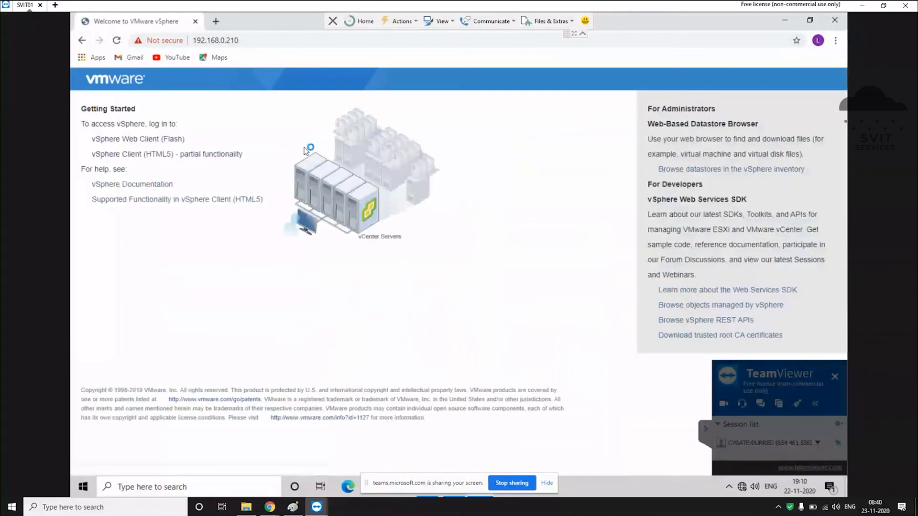
# Step: Sign in to the Flash vSphere Web Client as administrator, then minimize the browser
pyautogui.click(156, 141)
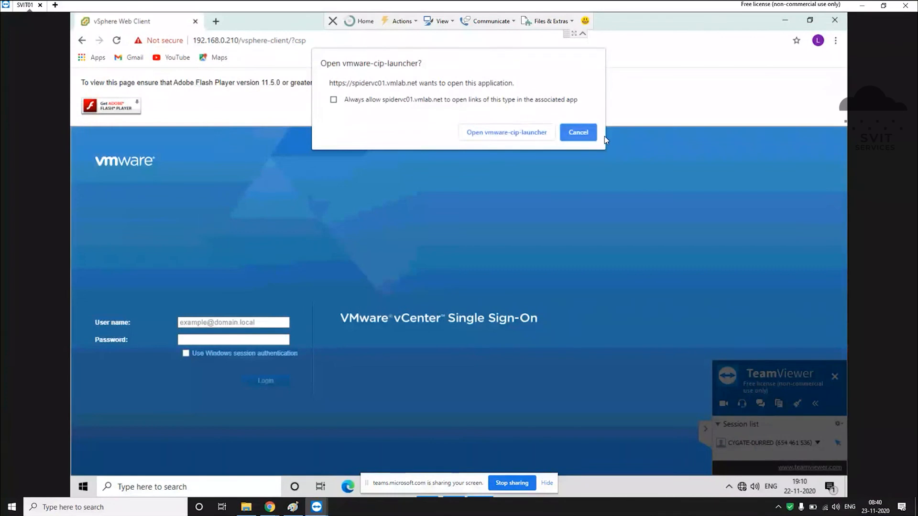
pyautogui.click(582, 132)
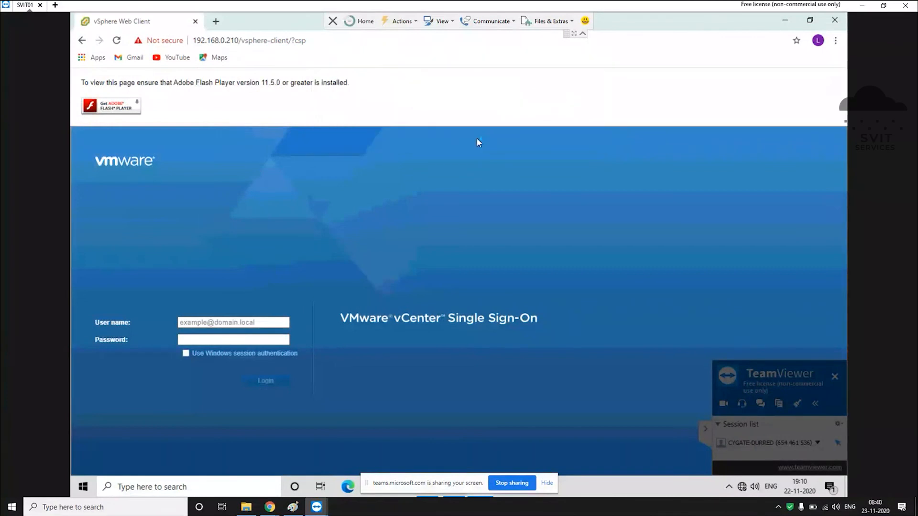
pyautogui.click(166, 46)
pyautogui.click(358, 235)
pyautogui.click(219, 321)
pyautogui.click(206, 360)
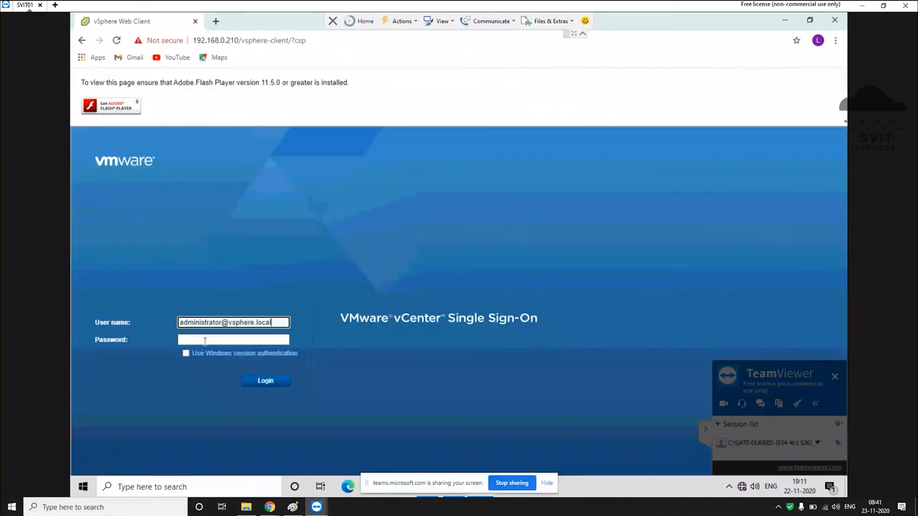
pyautogui.click(205, 340)
pyautogui.write('••••••••••')
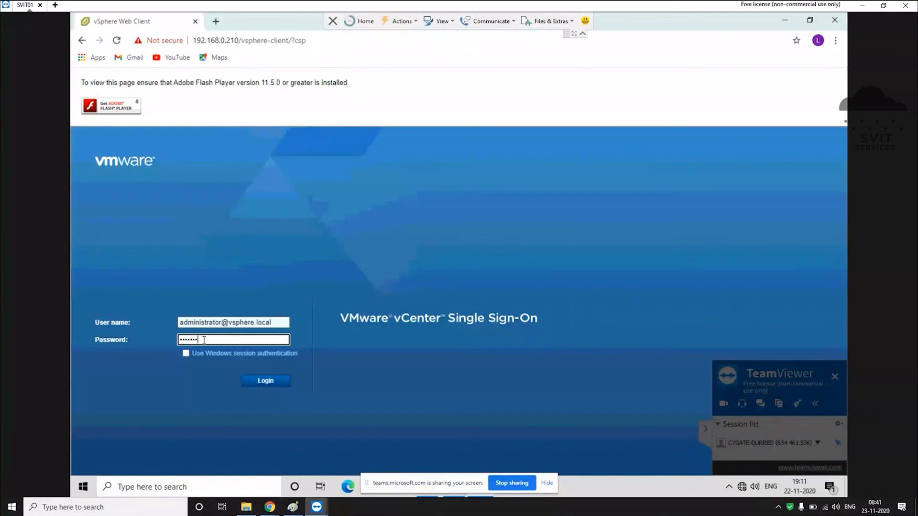
pyautogui.press('Return')
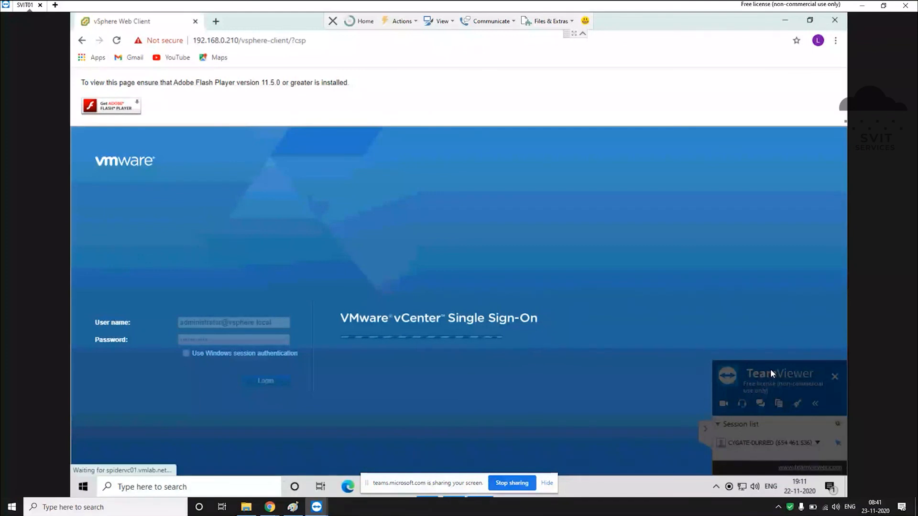
pyautogui.moveTo(768, 365); pyautogui.dragTo(861, 457)
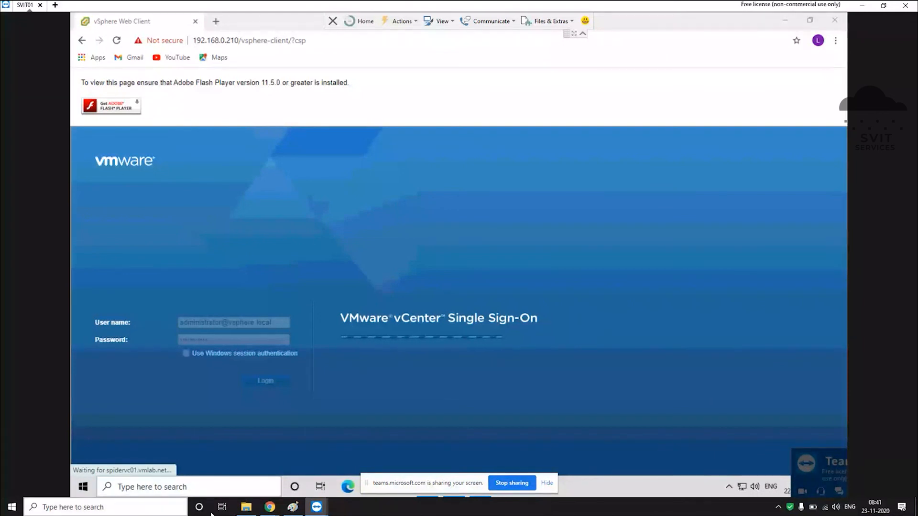
pyautogui.click(785, 20)
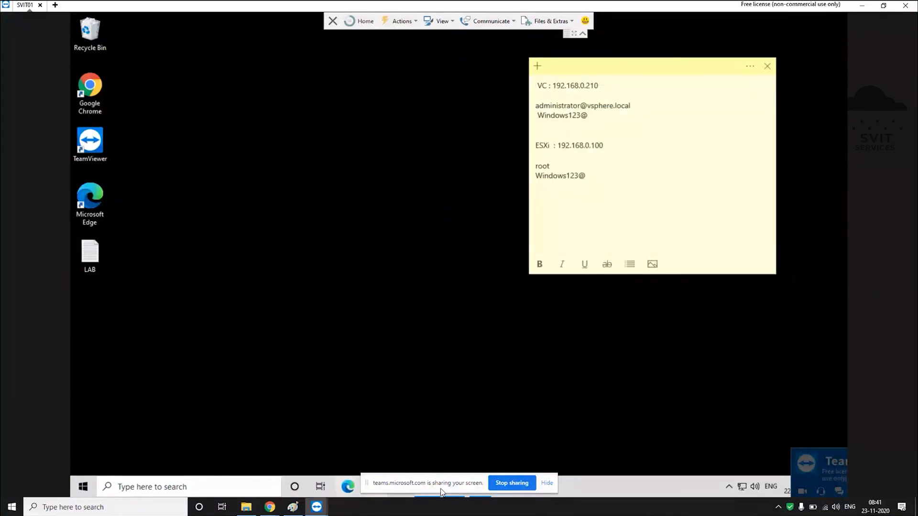
# Step: Bring back the vSphere login window and change Chrome's Flash setting from block to ask first
pyautogui.moveTo(441, 492); pyautogui.dragTo(630, 498)
pyautogui.click(478, 487)
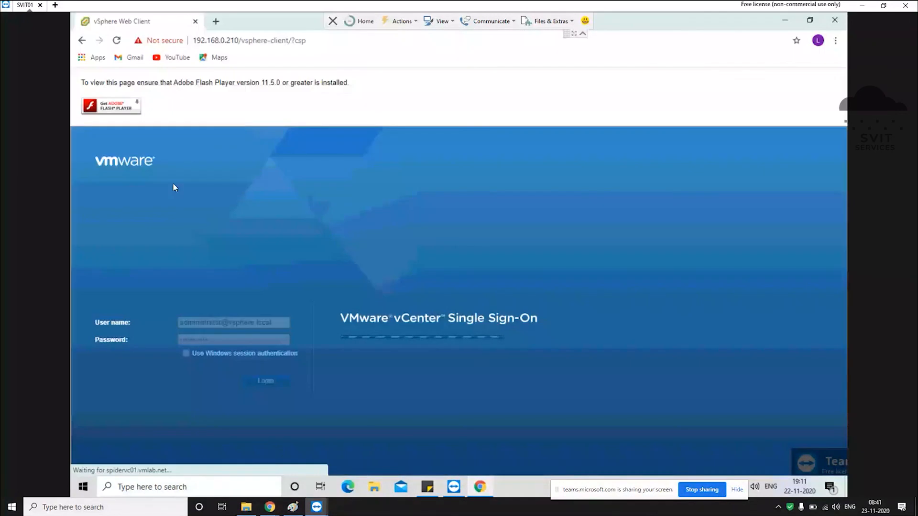
pyautogui.click(171, 39)
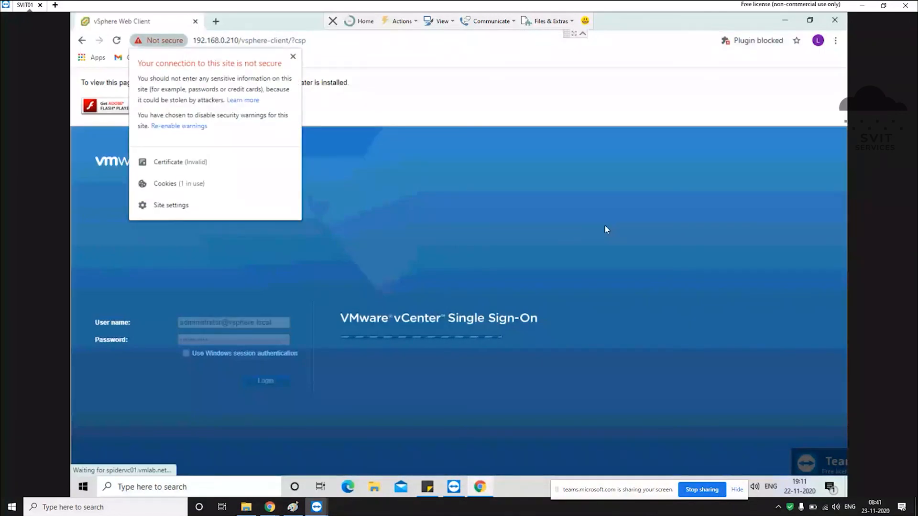
pyautogui.click(755, 40)
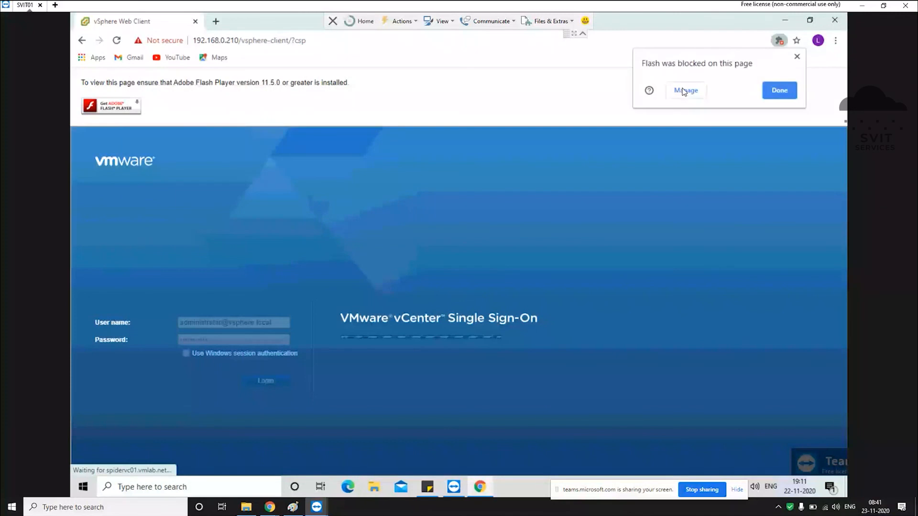
pyautogui.click(684, 88)
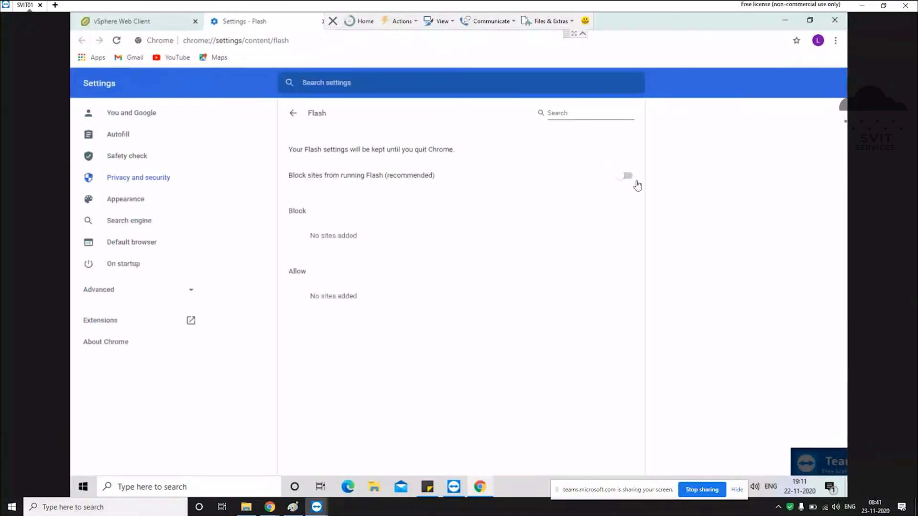
pyautogui.click(629, 178)
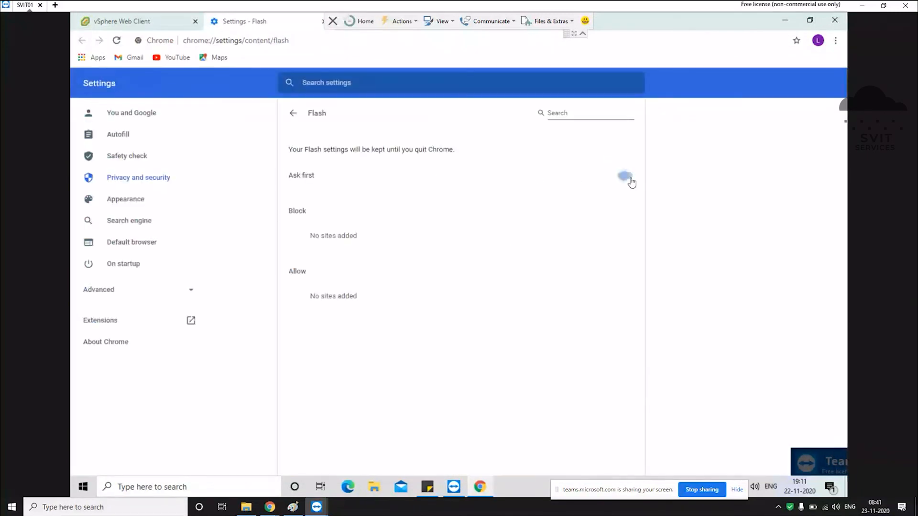
pyautogui.click(322, 22)
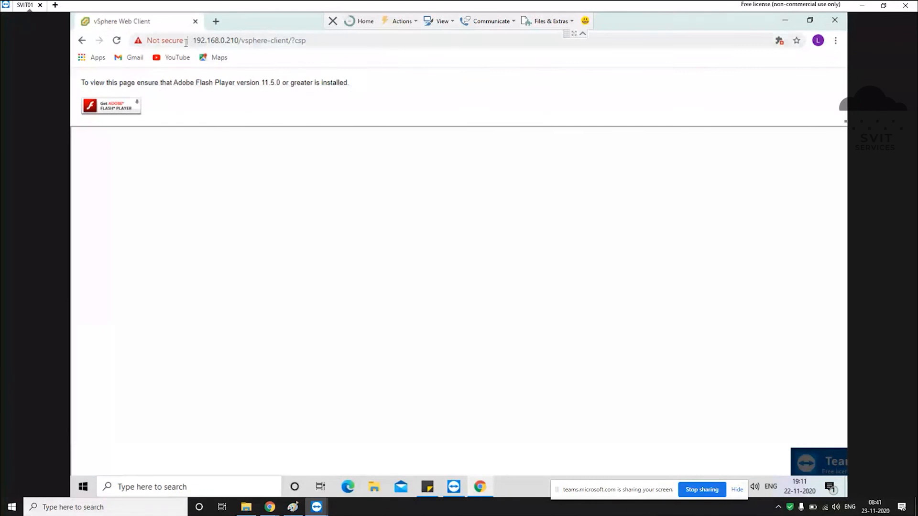
# Step: Allow Flash for the vSphere site and reload the page
pyautogui.click(170, 39)
pyautogui.click(263, 149)
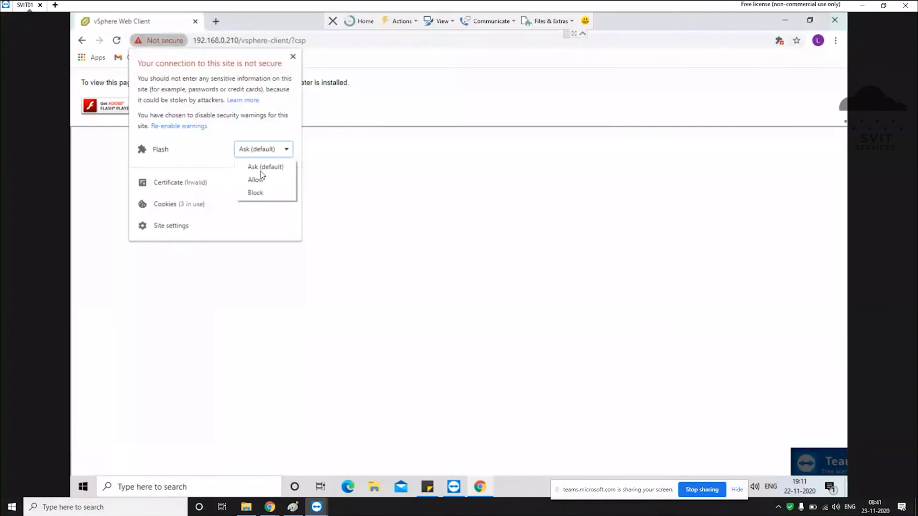
pyautogui.click(260, 177)
pyautogui.click(364, 106)
pyautogui.click(313, 83)
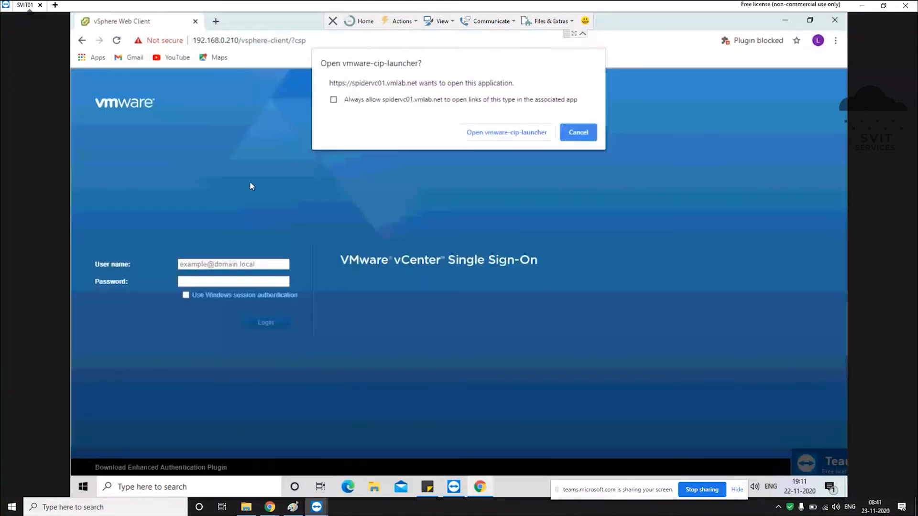
# Step: Log in to vCenter again as administrator, then return to the Paint notes
pyautogui.click(538, 136)
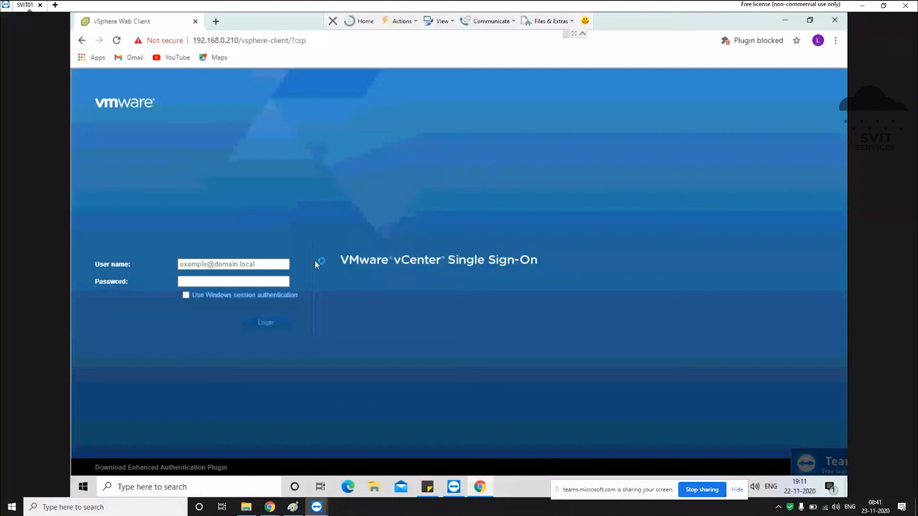
pyautogui.click(243, 264)
pyautogui.click(210, 286)
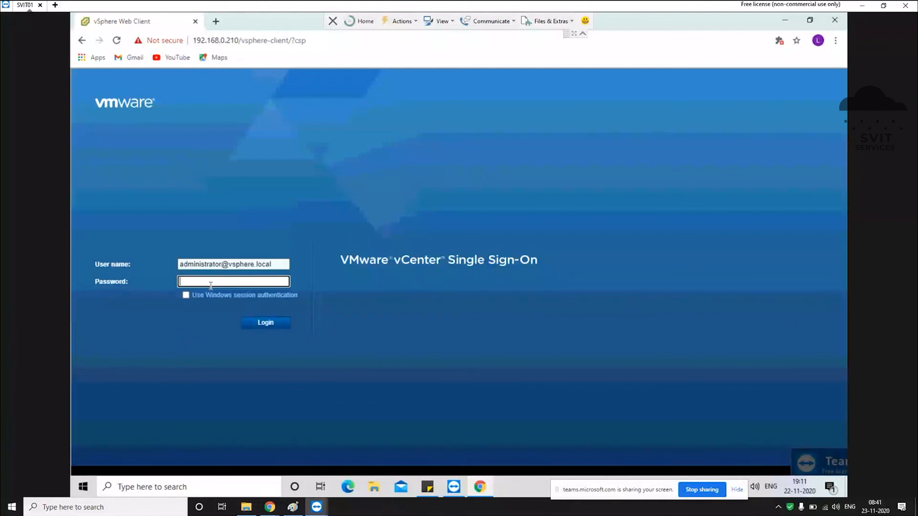
pyautogui.write('••••••••••')
pyautogui.press('Return')
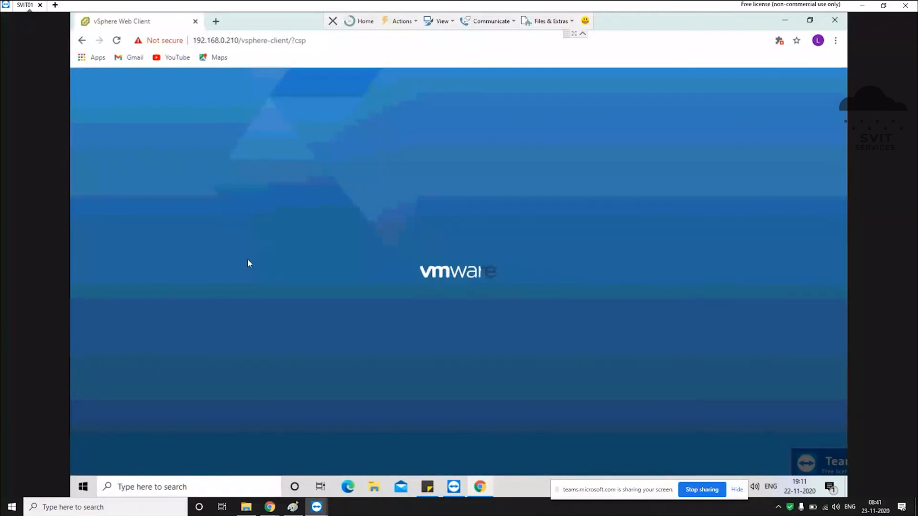
pyautogui.click(293, 508)
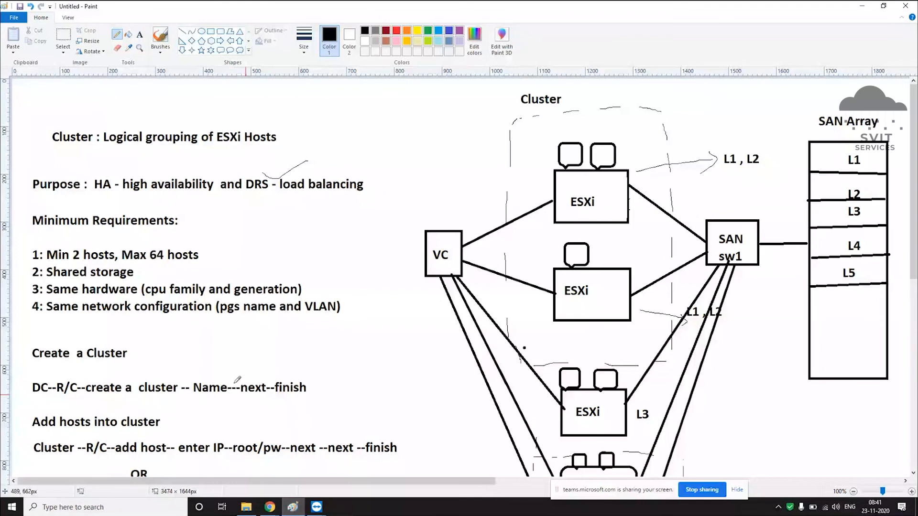
# Step: Add a text note headed 'To remove a host from cluster' and widen its box
pyautogui.scroll(-8, 237, 379)
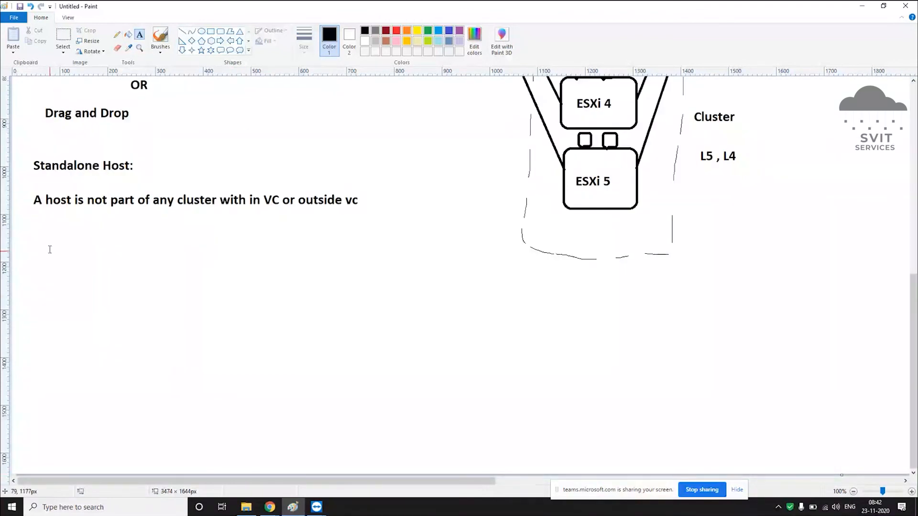
pyautogui.click(49, 249)
pyautogui.write('To remoe')
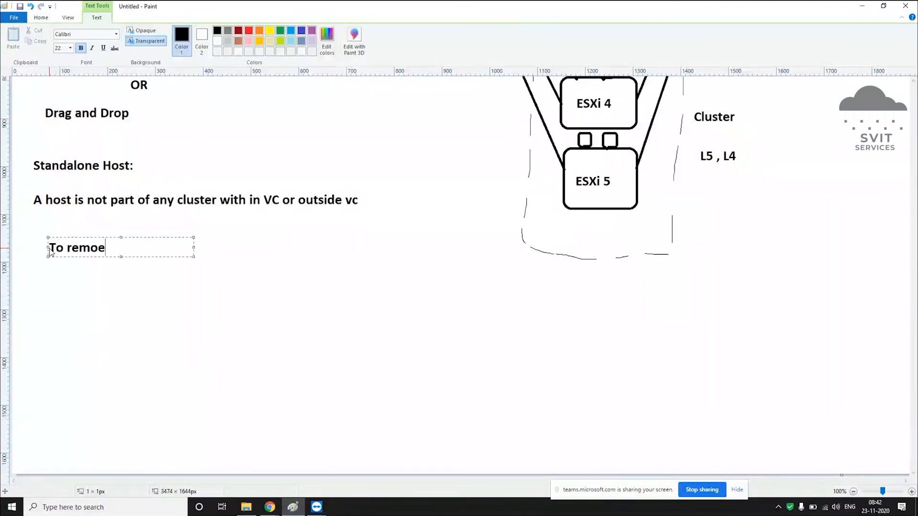
pyautogui.press('BackSpace')
pyautogui.write('ve a host fr')
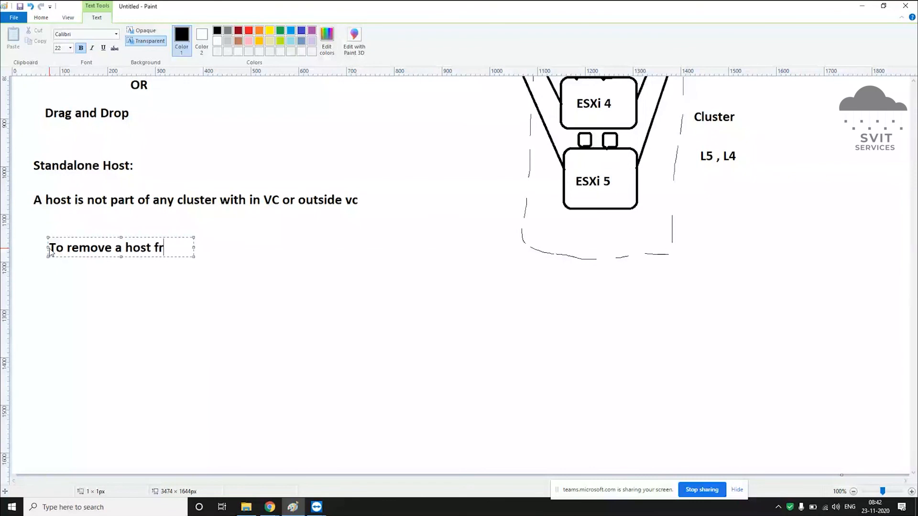
pyautogui.write('om cluster')
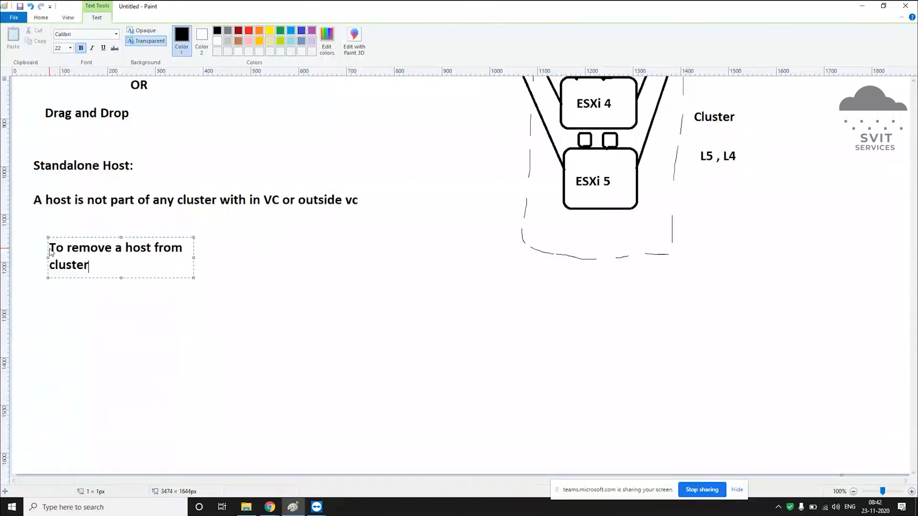
pyautogui.moveTo(193, 258); pyautogui.dragTo(439, 251)
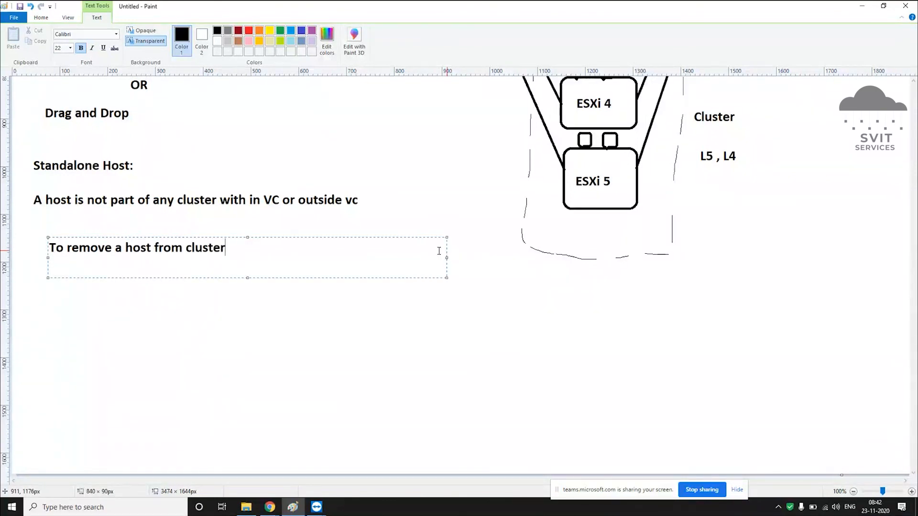
# Step: Add lines '1: Enter host into Maintenance mode' and '2: Drag and drop', then commit the note
pyautogui.press('Return')
pyautogui.write('1: EWn')
pyautogui.press('BackSpace')
pyautogui.press('BackSpace')
pyautogui.write('nter')
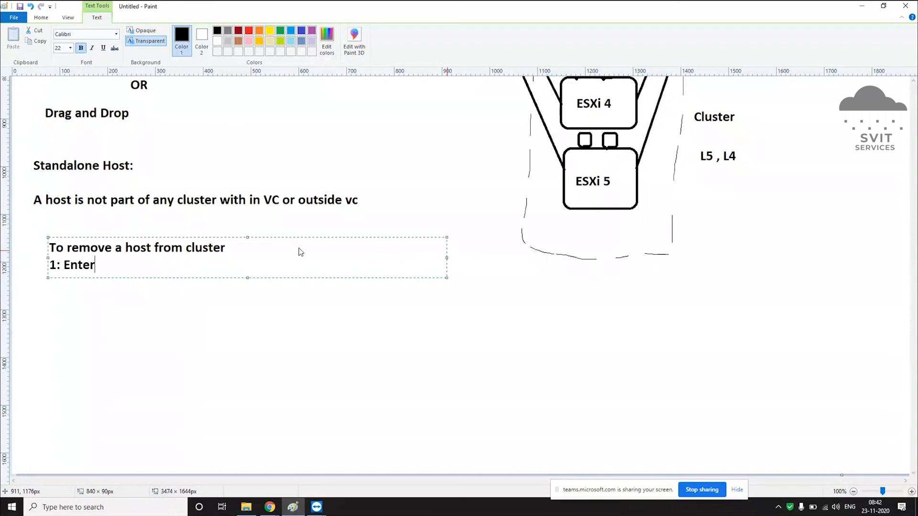
pyautogui.write(' host into Maintena')
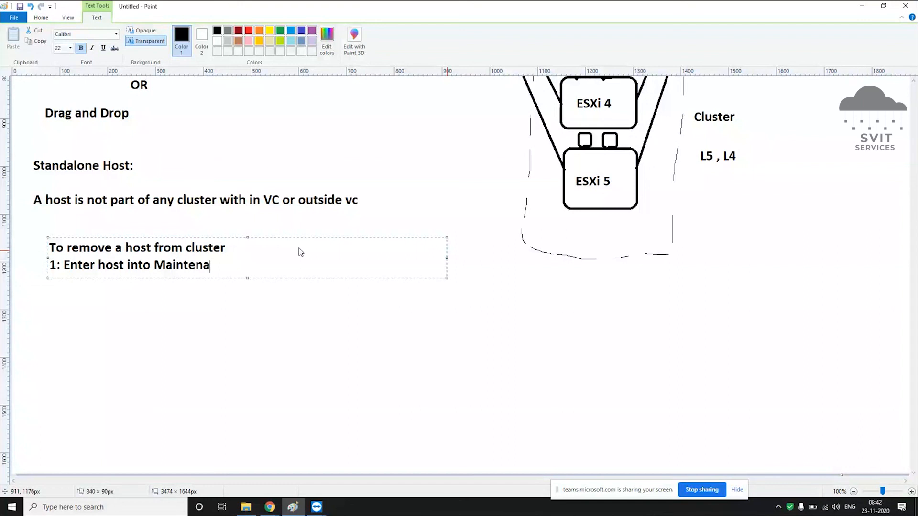
pyautogui.write('nce mode')
pyautogui.press('Return')
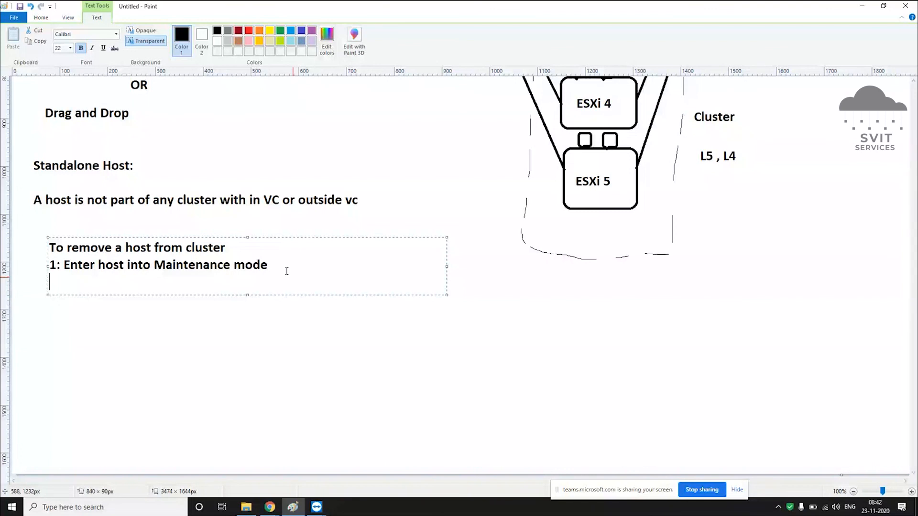
pyautogui.write('2: Drag and crop')
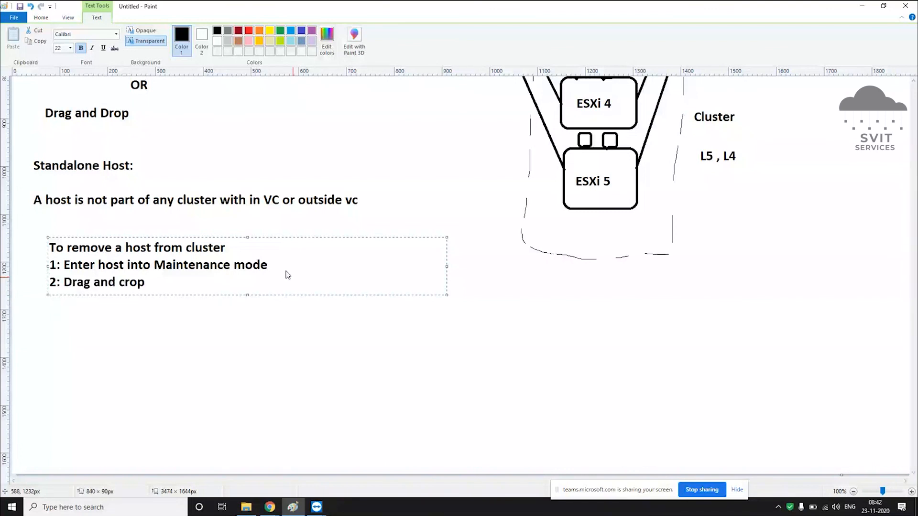
pyautogui.press('BackSpace')
pyautogui.press('BackSpace')
pyautogui.press('BackSpace')
pyautogui.write('drop')
pyautogui.press('Left')
pyautogui.press('Left')
pyautogui.press('Left')
pyautogui.press('Left')
pyautogui.press('BackSpace')
pyautogui.click(284, 327)
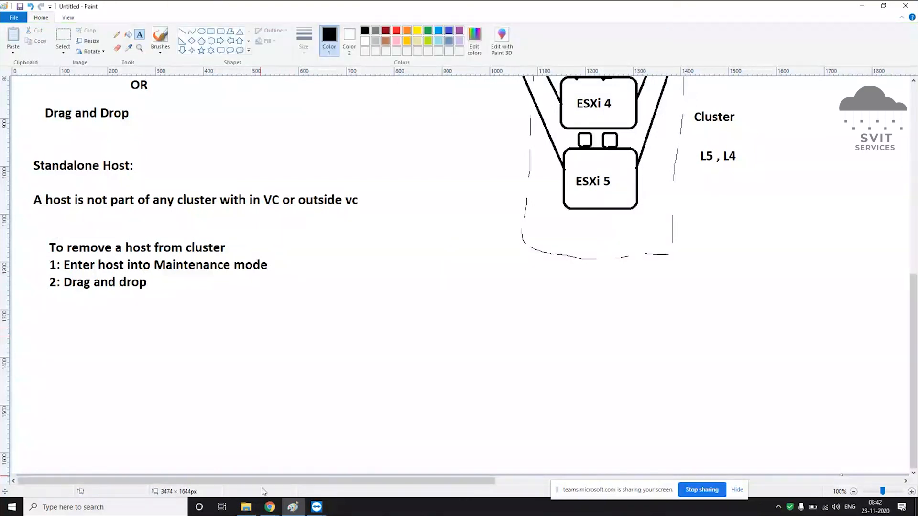
pyautogui.moveTo(270, 507)
pyautogui.click(203, 452)
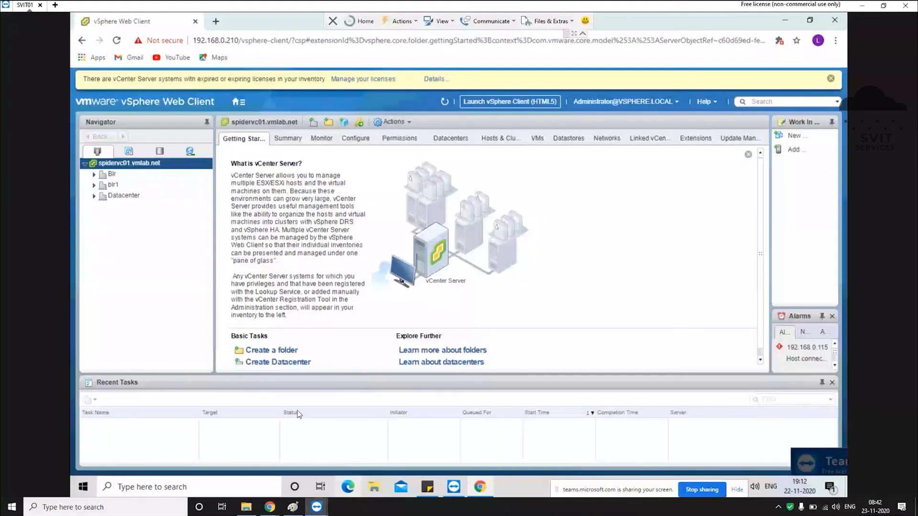
# Step: Expand the Navigator tree and start a New Cluster under Datacenter named Dev
pyautogui.click(94, 185)
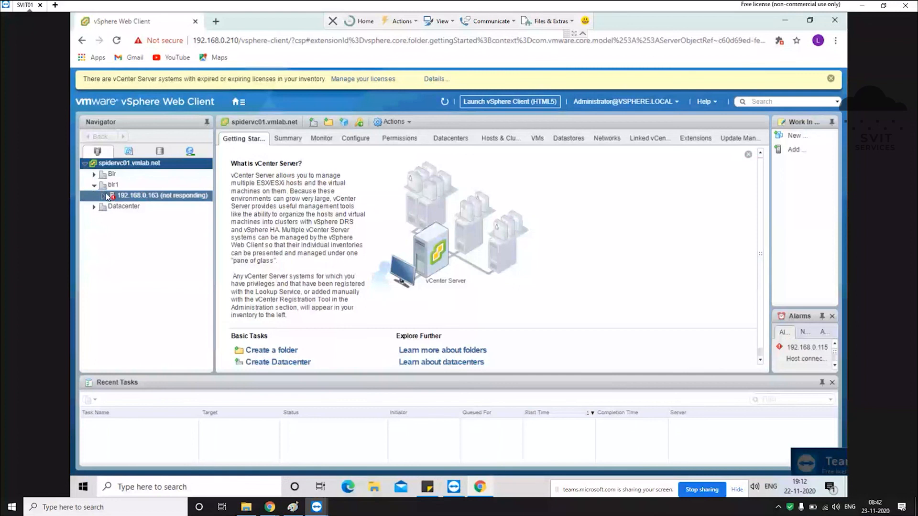
pyautogui.click(94, 174)
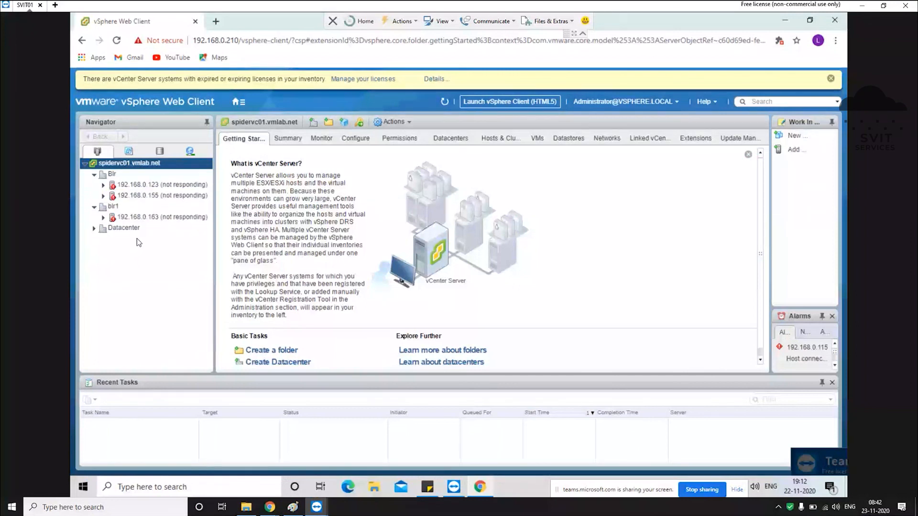
pyautogui.click(94, 229)
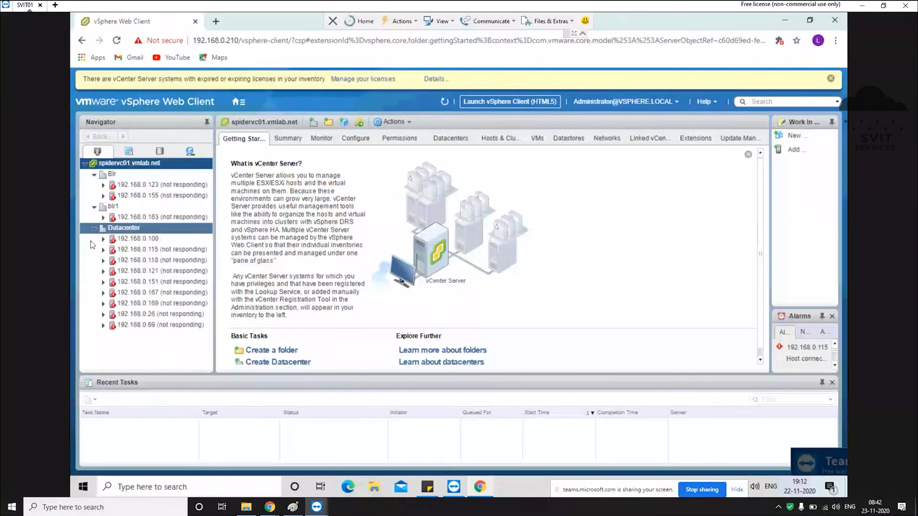
pyautogui.click(118, 229)
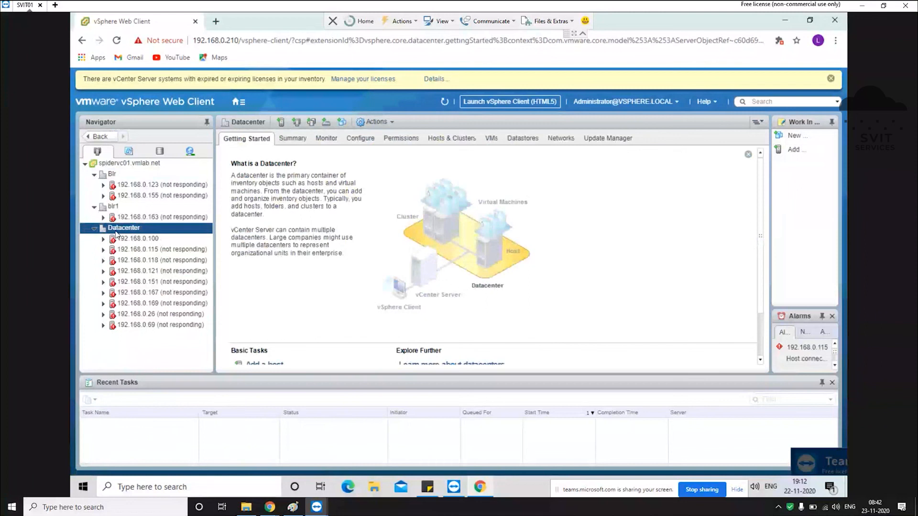
pyautogui.rightClick(119, 231)
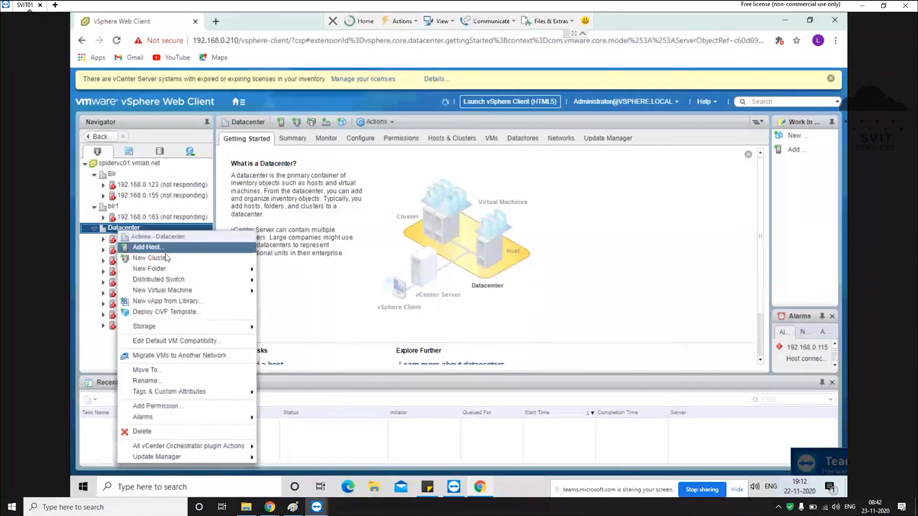
pyautogui.click(187, 261)
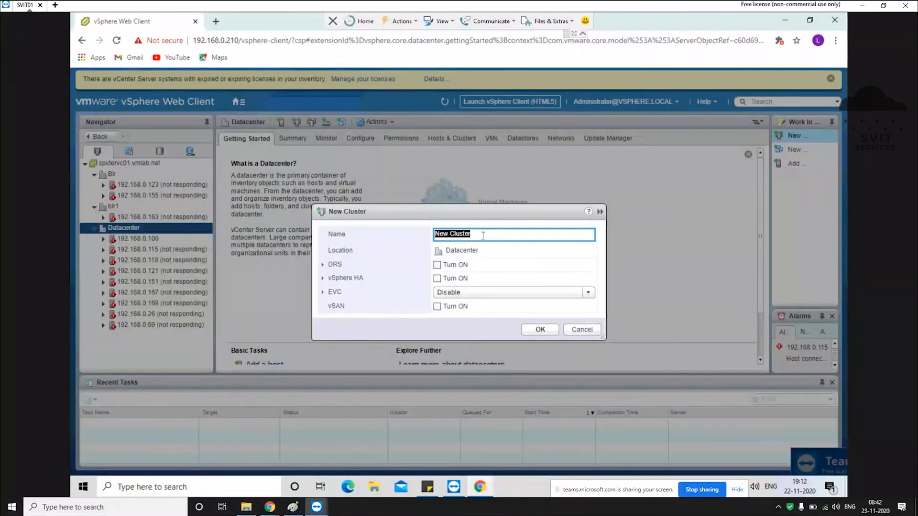
pyautogui.write('Dev')
# Step: Create the Dev cluster and drag host 192.168.0.100 into it
pyautogui.click(544, 332)
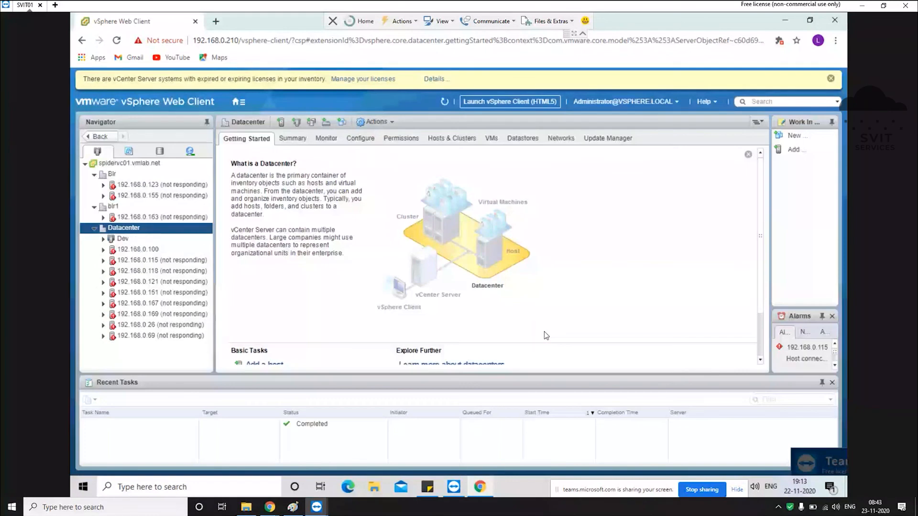
pyautogui.click(119, 240)
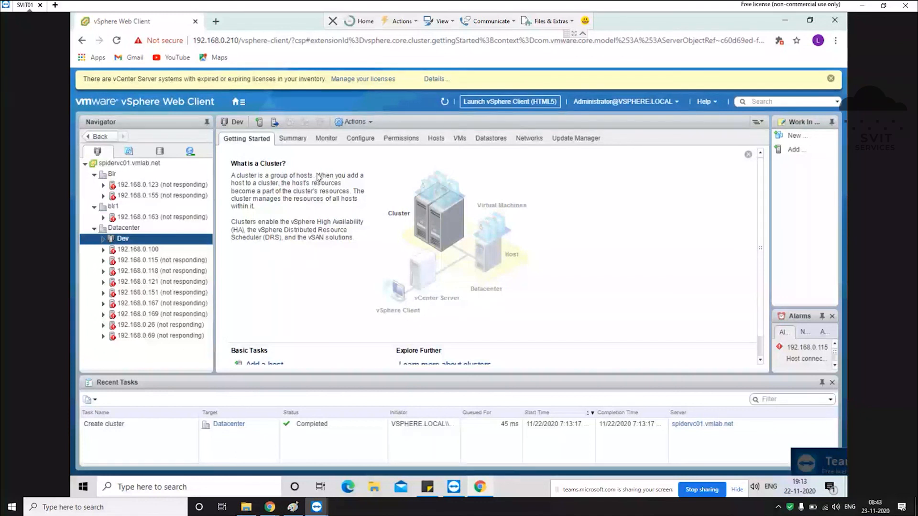
pyautogui.click(145, 256)
pyautogui.moveTo(146, 254); pyautogui.dragTo(128, 242)
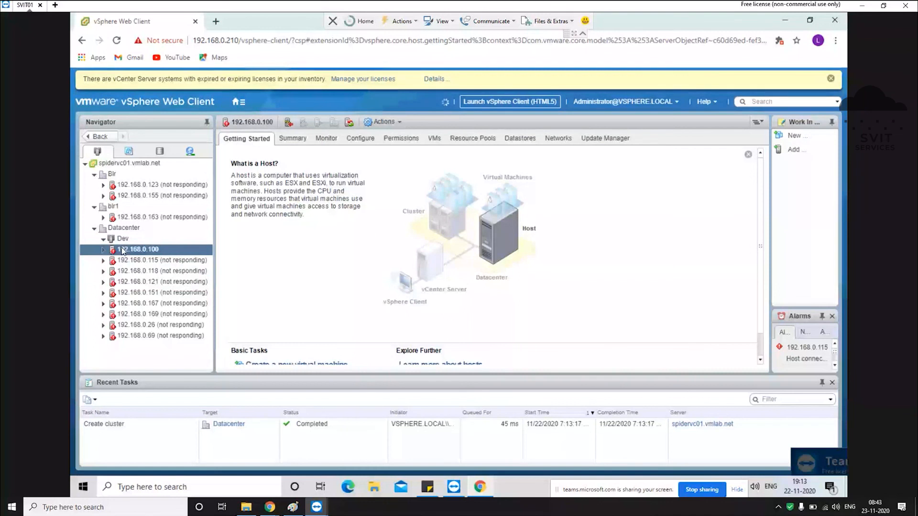
pyautogui.moveTo(123, 251); pyautogui.dragTo(124, 244)
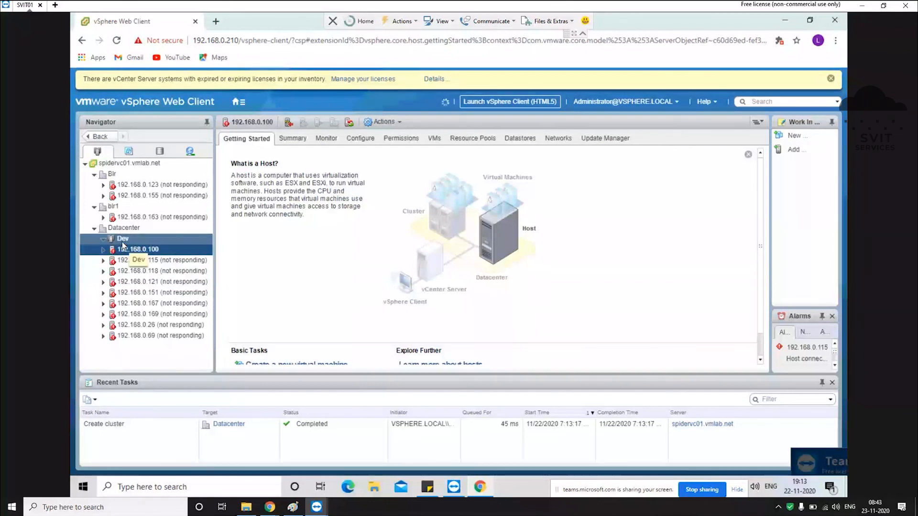
# Step: Dismiss the license banner, refresh, and move host 192.168.0.163 from blr1 into Datacenter
pyautogui.click(831, 78)
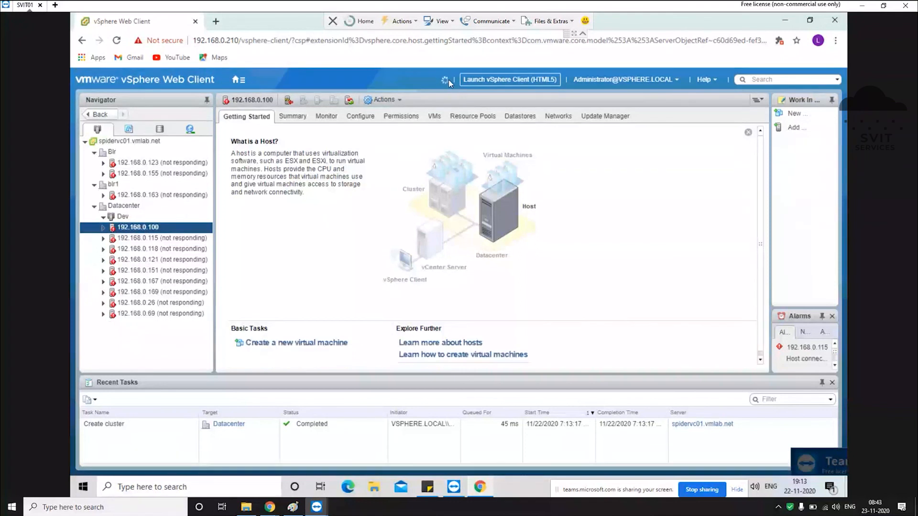
pyautogui.click(447, 80)
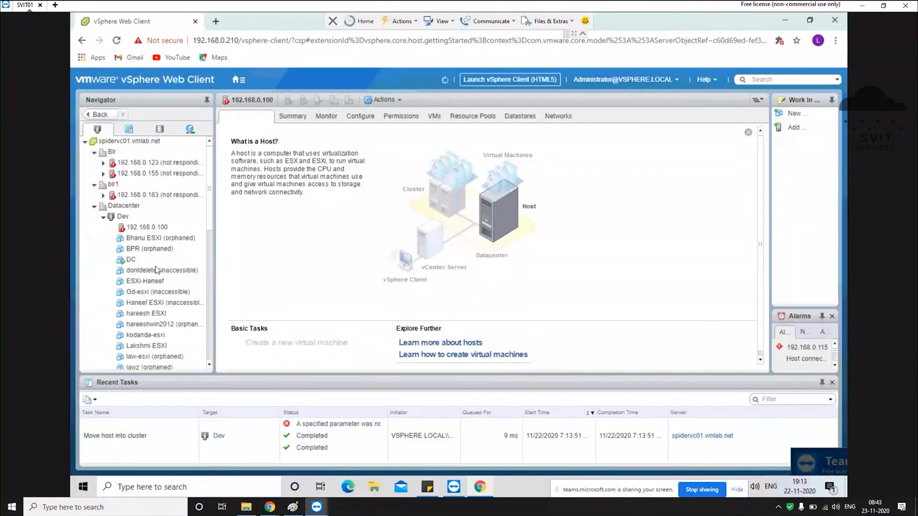
pyautogui.click(139, 228)
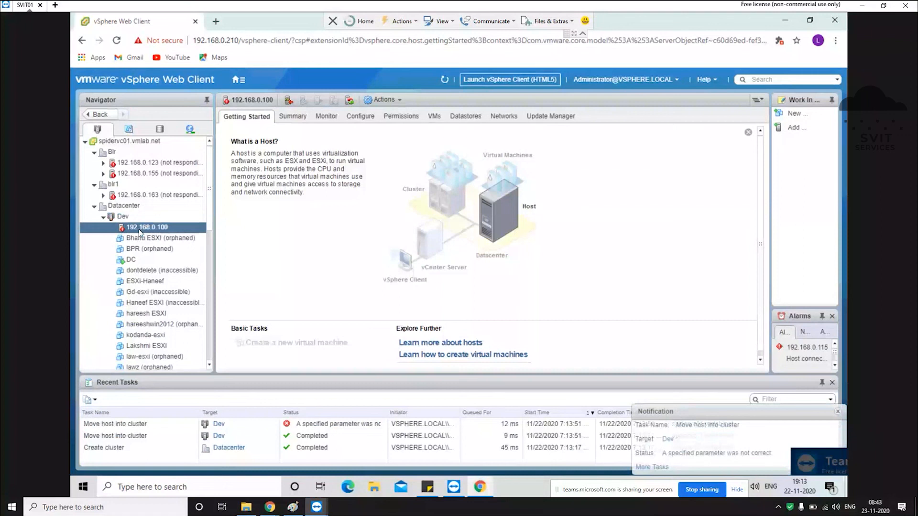
pyautogui.click(120, 218)
pyautogui.click(132, 197)
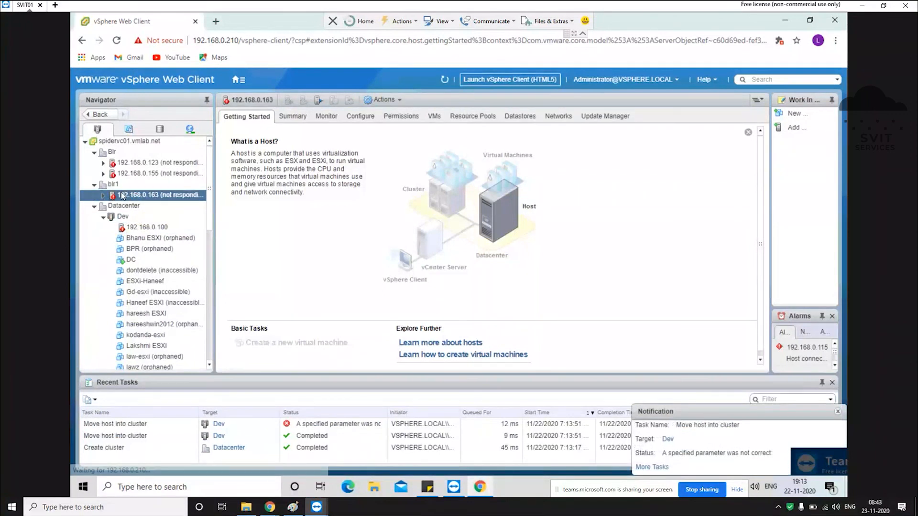
pyautogui.moveTo(122, 197); pyautogui.dragTo(130, 221)
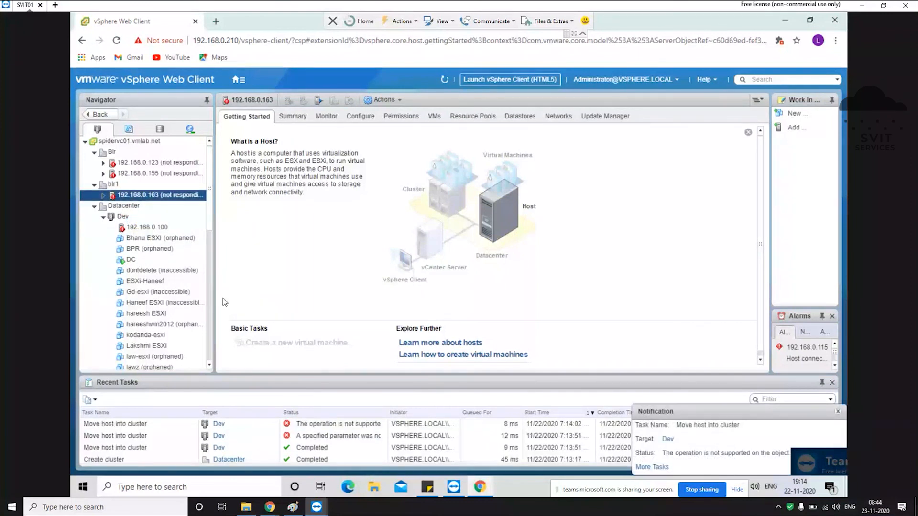
pyautogui.click(155, 248)
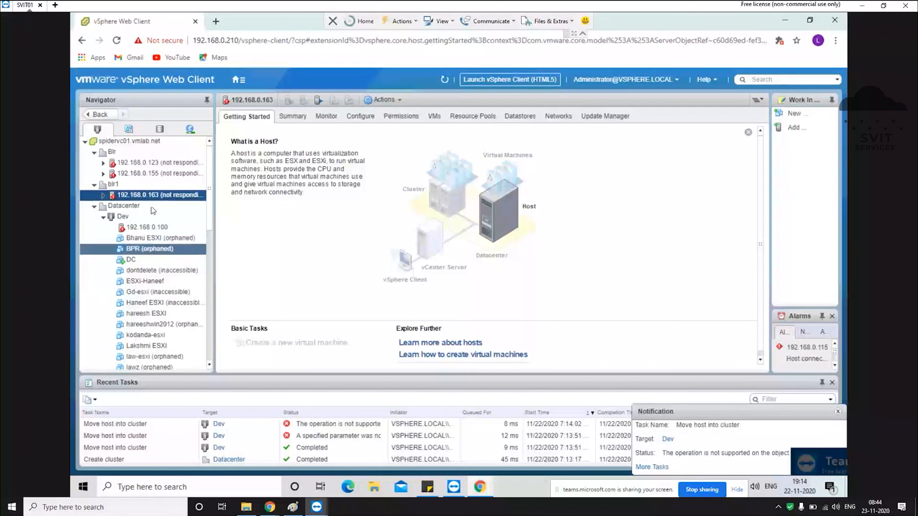
pyautogui.click(102, 209)
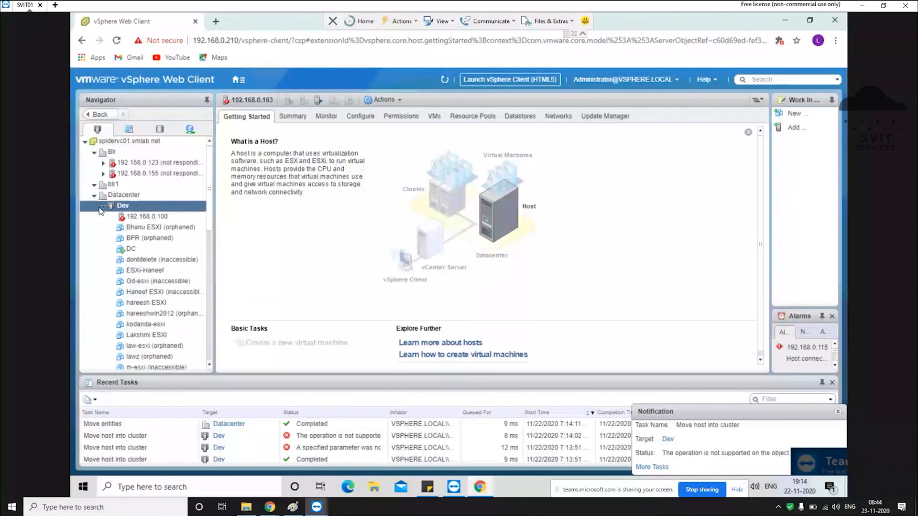
pyautogui.click(99, 207)
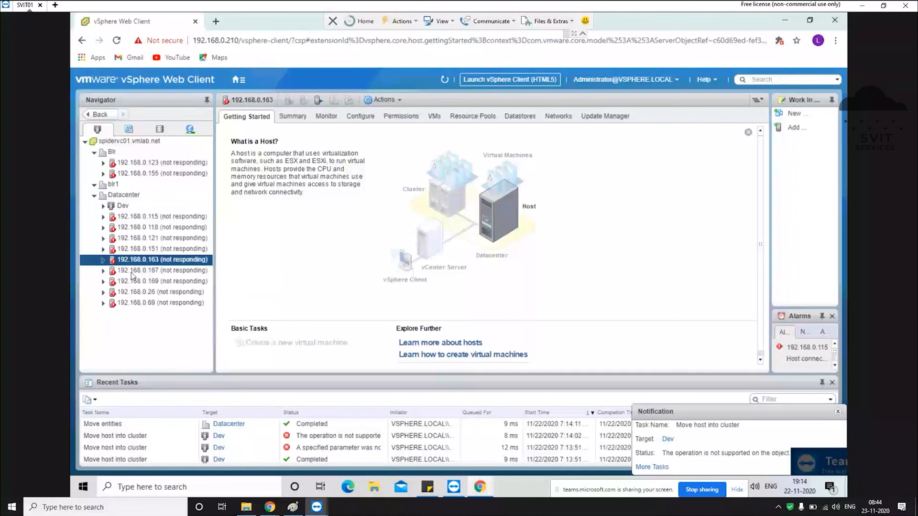
# Step: Move host 192.168.0.115 into the Dev cluster and widen the inventory pane
pyautogui.click(134, 216)
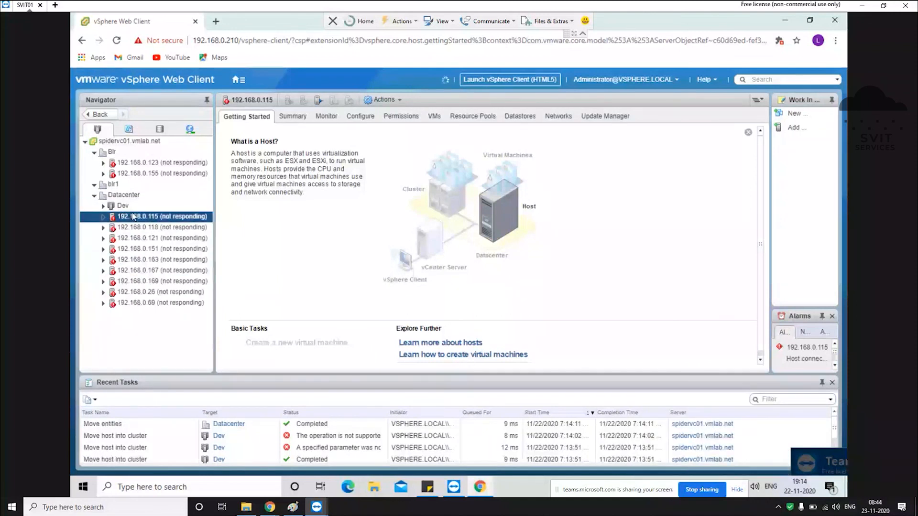
pyautogui.moveTo(134, 217); pyautogui.dragTo(114, 208)
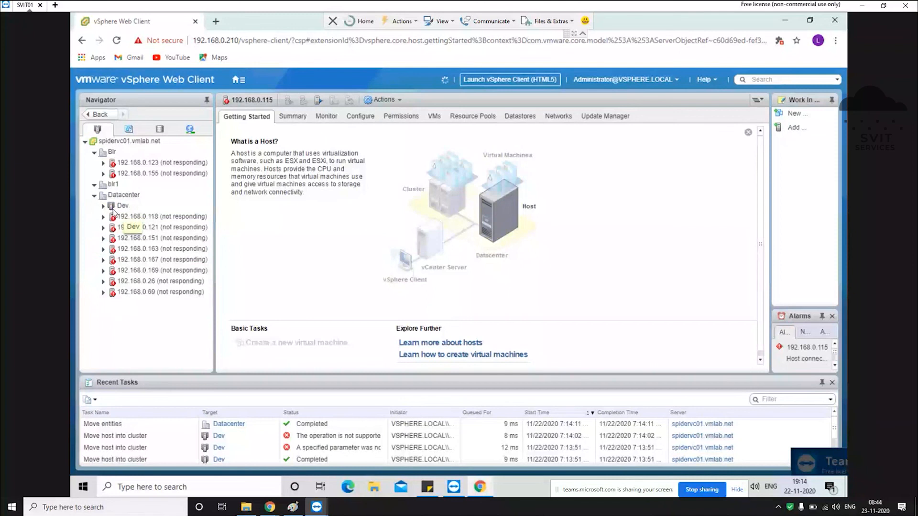
pyautogui.click(102, 206)
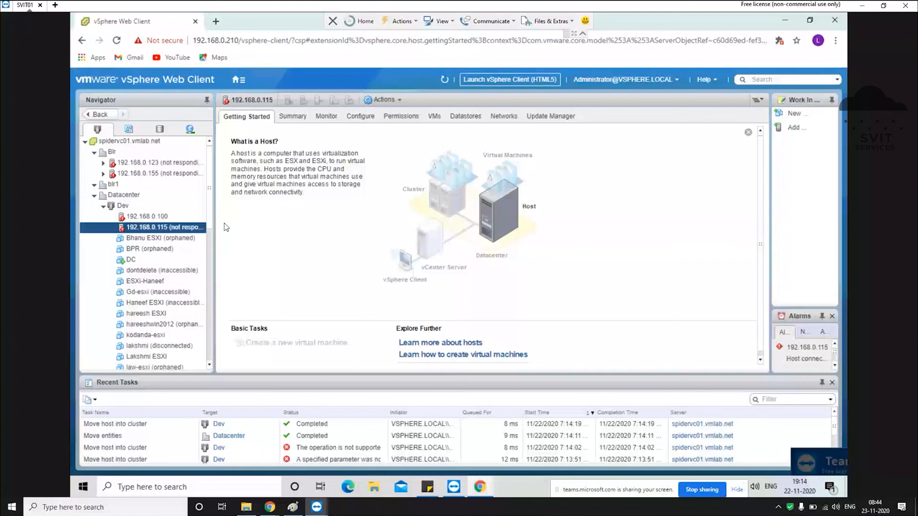
pyautogui.moveTo(223, 239); pyautogui.dragTo(230, 240)
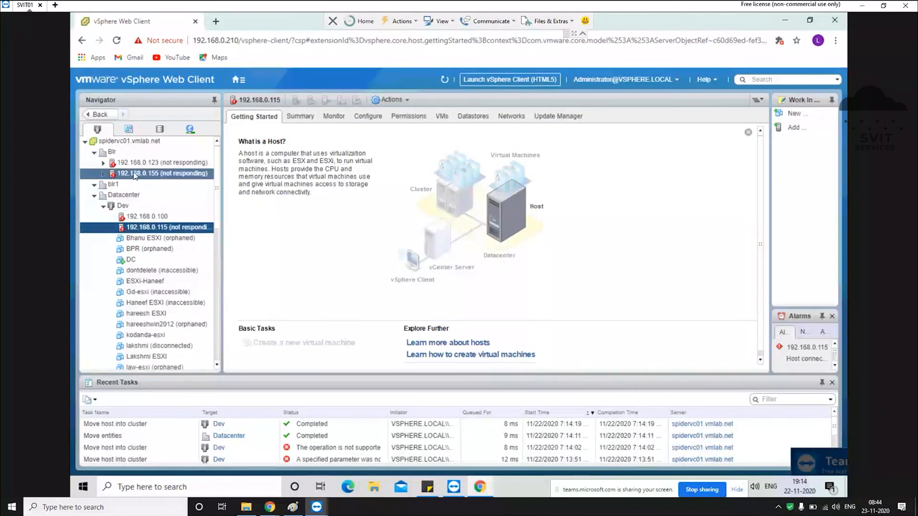
# Step: Move host 192.168.0.155 from Blr into Datacenter and add 192.168.0.118 to Dev
pyautogui.moveTo(135, 175); pyautogui.dragTo(105, 197)
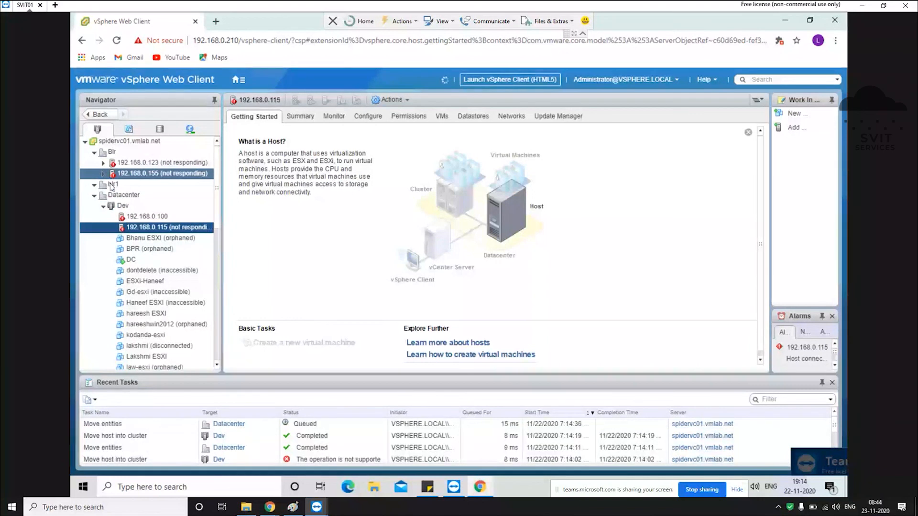
pyautogui.click(110, 206)
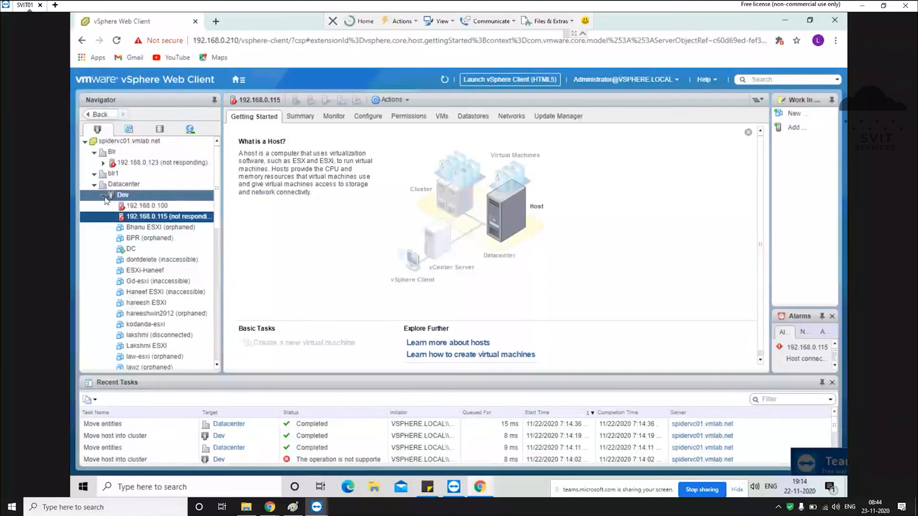
pyautogui.moveTo(154, 206); pyautogui.dragTo(119, 196)
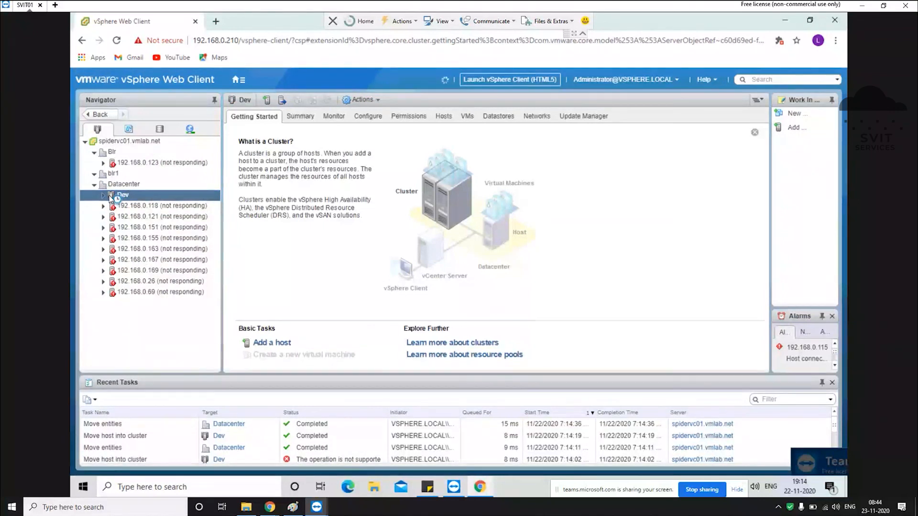
pyautogui.click(103, 195)
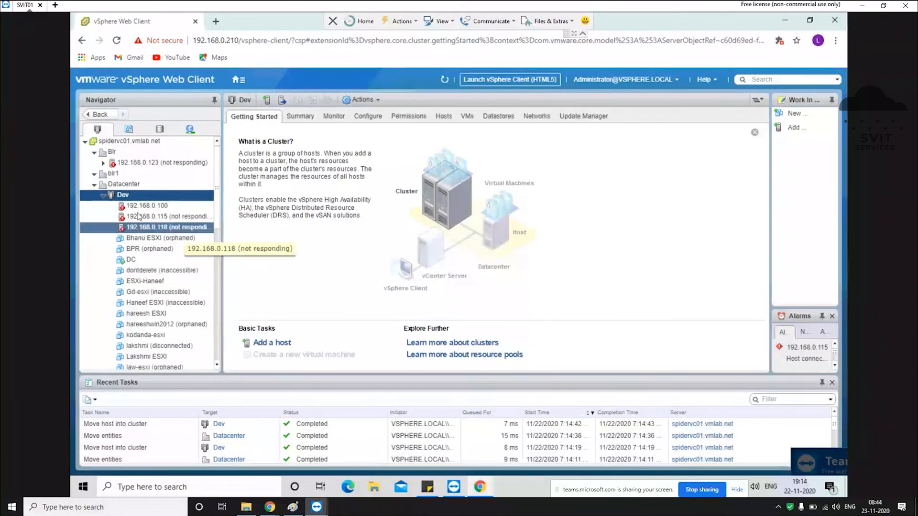
# Step: Try dragging host 192.168.0.115 back out of the Dev cluster
pyautogui.moveTo(135, 220); pyautogui.dragTo(116, 187)
pyautogui.click(450, 311)
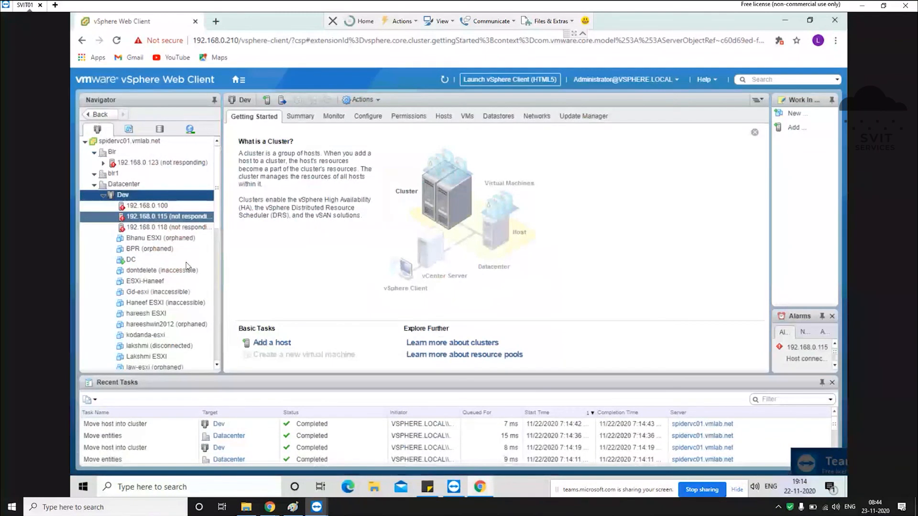
pyautogui.click(185, 227)
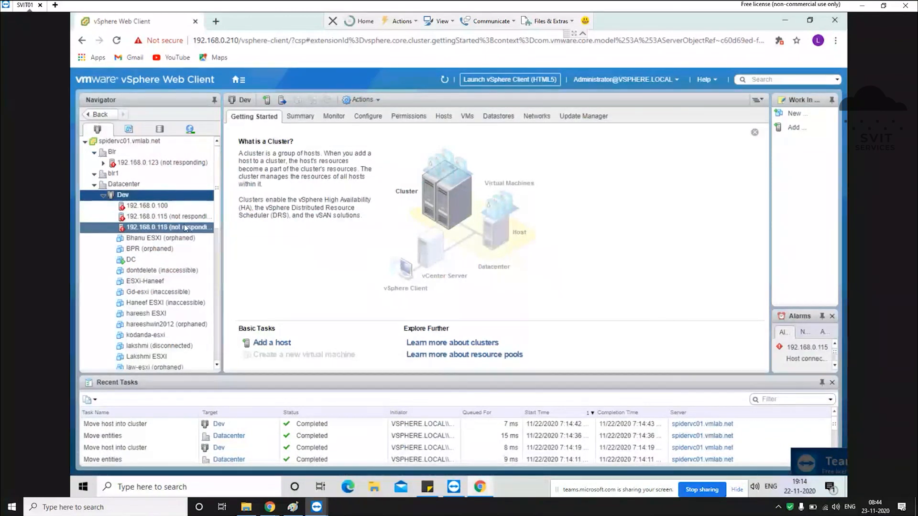
pyautogui.click(168, 216)
pyautogui.moveTo(168, 217); pyautogui.dragTo(135, 191)
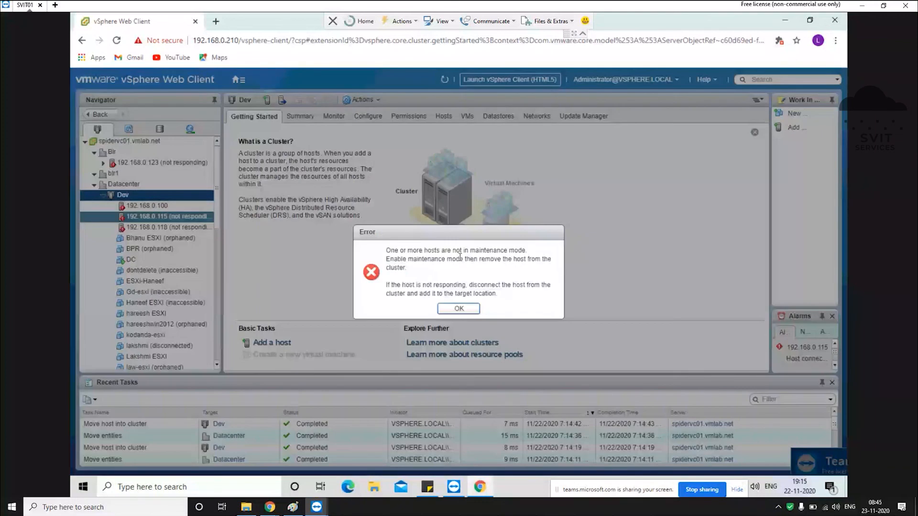
# Step: Dismiss the maintenance-mode error and list host 192.168.0.100's virtual machines, selecting the orphaned BPR VM
pyautogui.click(459, 308)
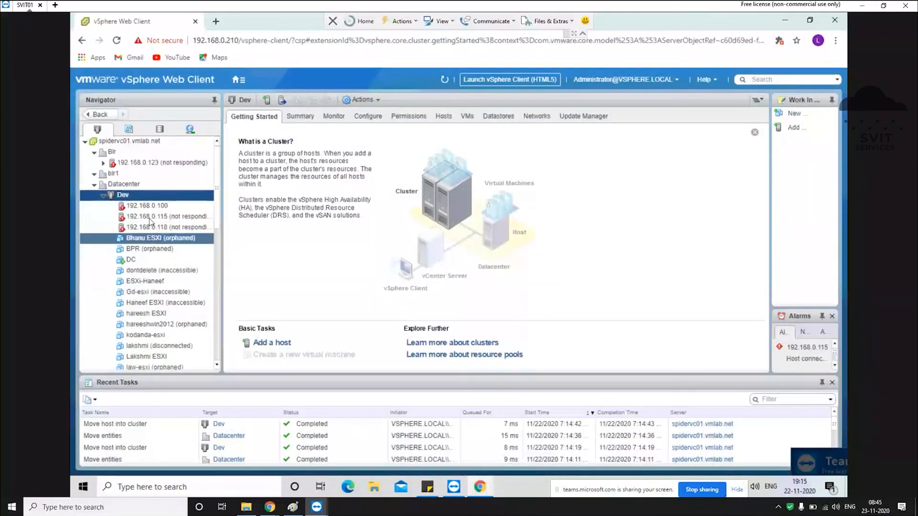
pyautogui.click(159, 207)
pyautogui.rightClick(159, 206)
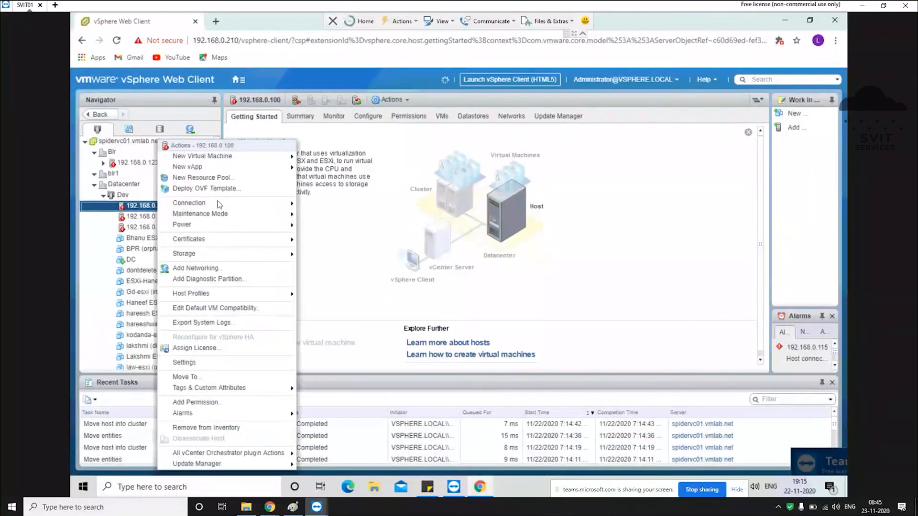
pyautogui.moveTo(224, 214)
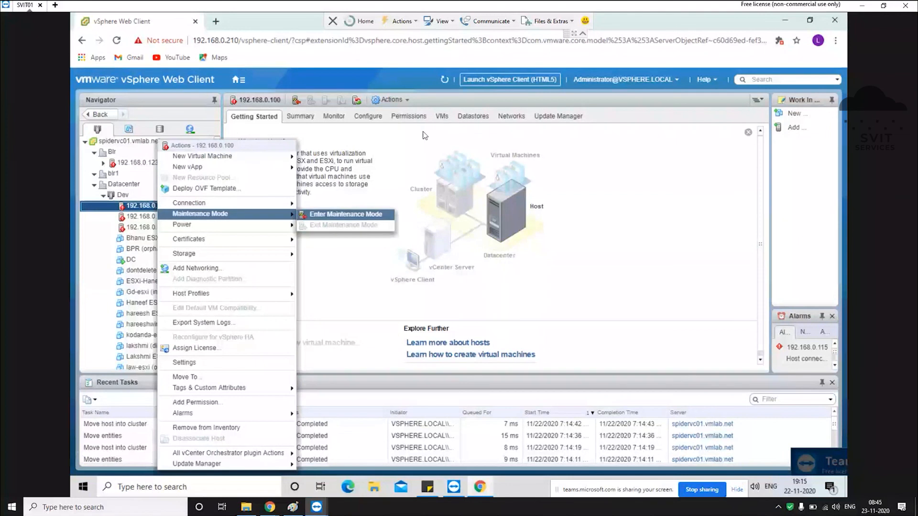
pyautogui.click(440, 116)
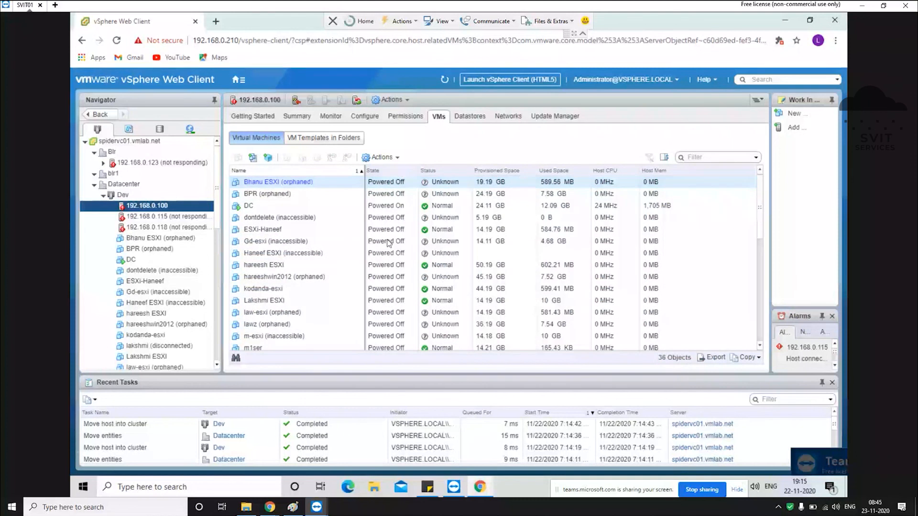
pyautogui.scroll(-5, 363, 287)
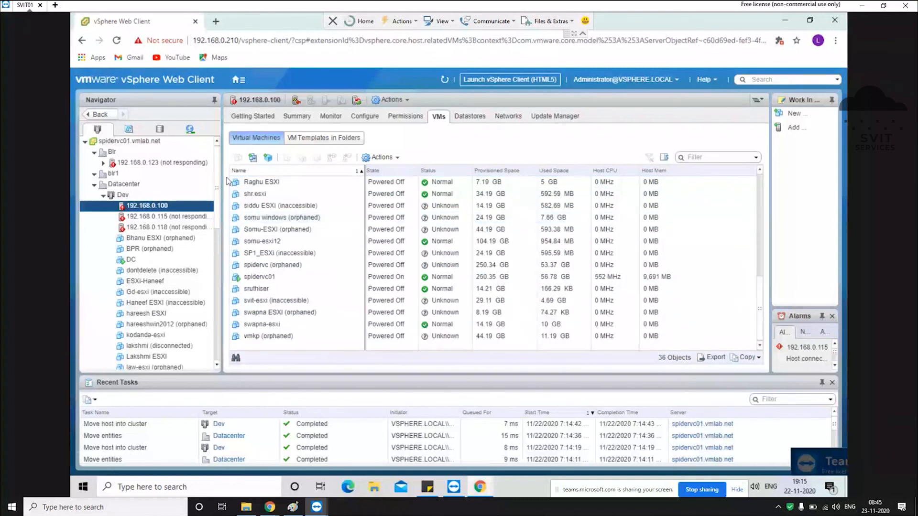
pyautogui.click(149, 250)
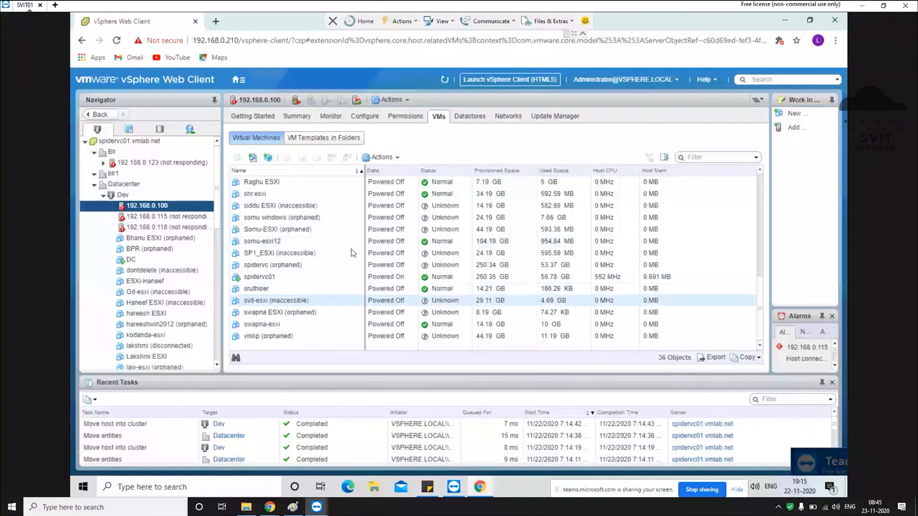
# Step: Review host 192.168.0.100's actions, then select hosts .100, .115, .118 and the orphaned ESXi machine
pyautogui.rightClick(160, 210)
pyautogui.moveTo(227, 220)
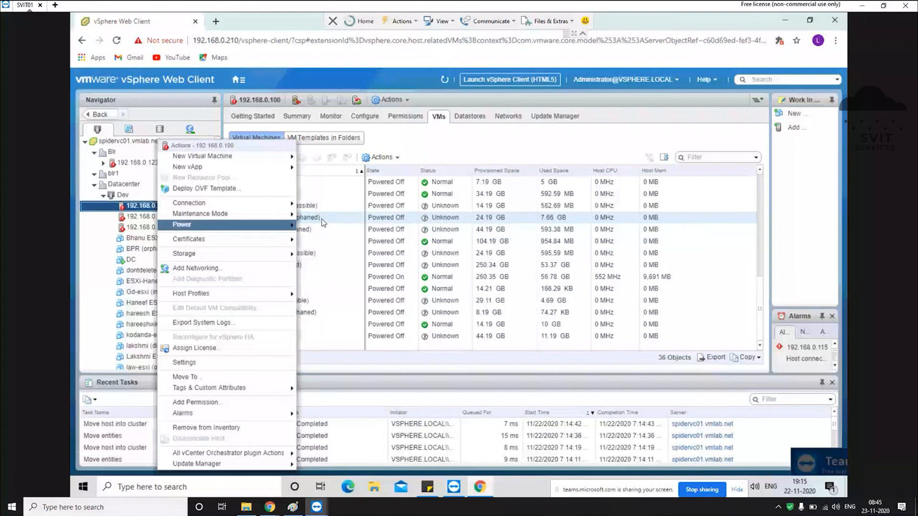
pyautogui.moveTo(283, 215)
pyautogui.click(625, 150)
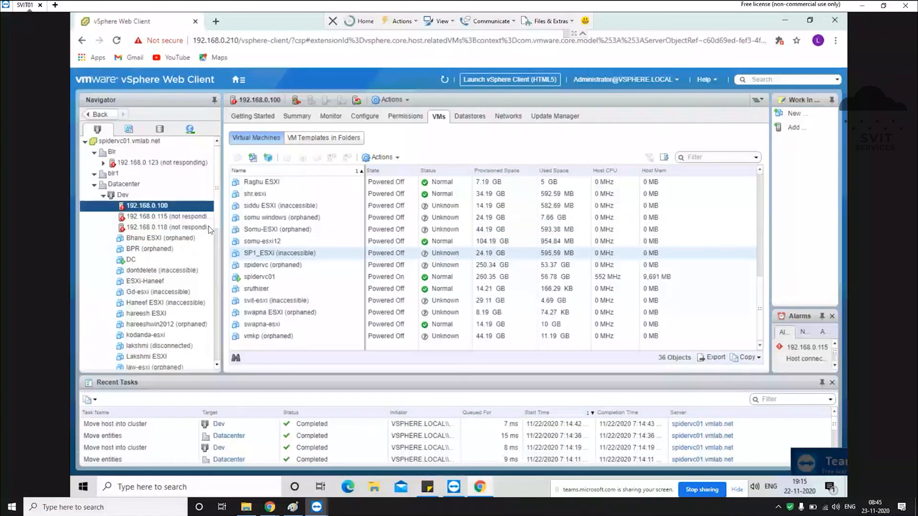
pyautogui.keyDown('ctrl'); pyautogui.click(163, 217); pyautogui.keyUp('ctrl')
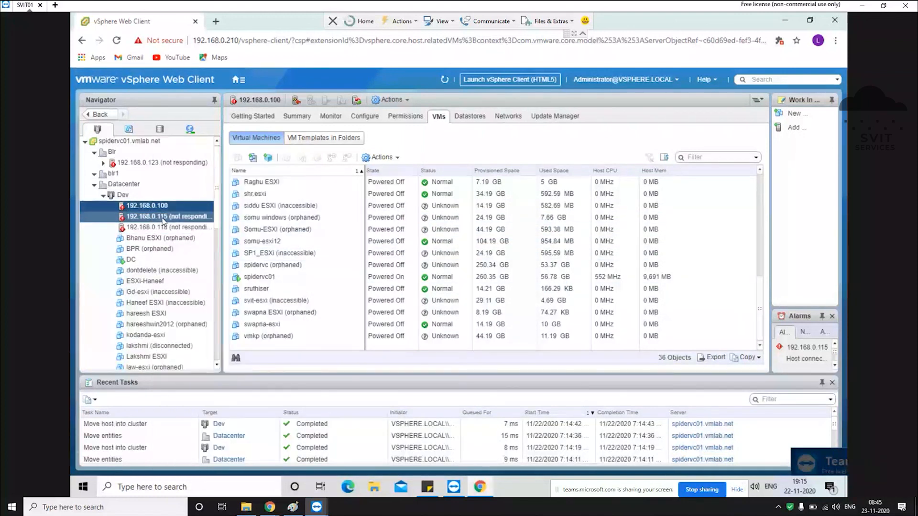
pyautogui.click(165, 206)
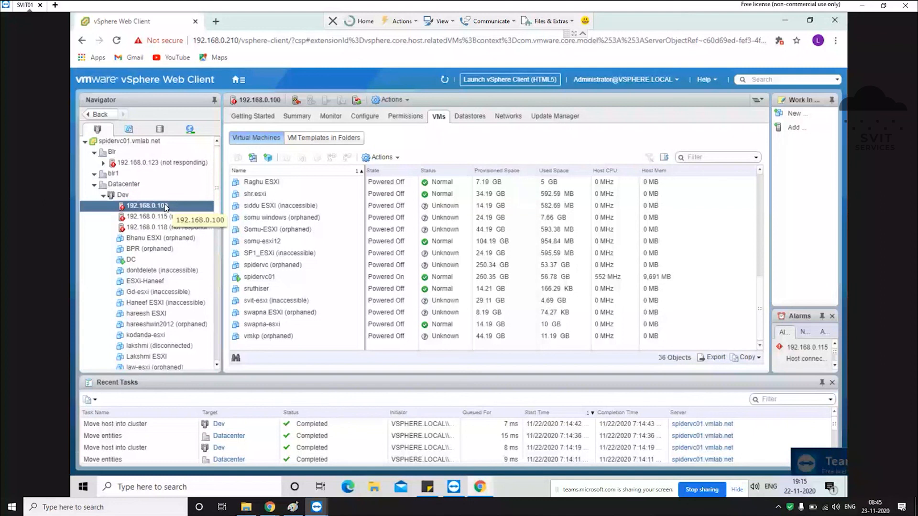
pyautogui.keyDown('ctrl'); pyautogui.click(169, 227); pyautogui.keyUp('ctrl')
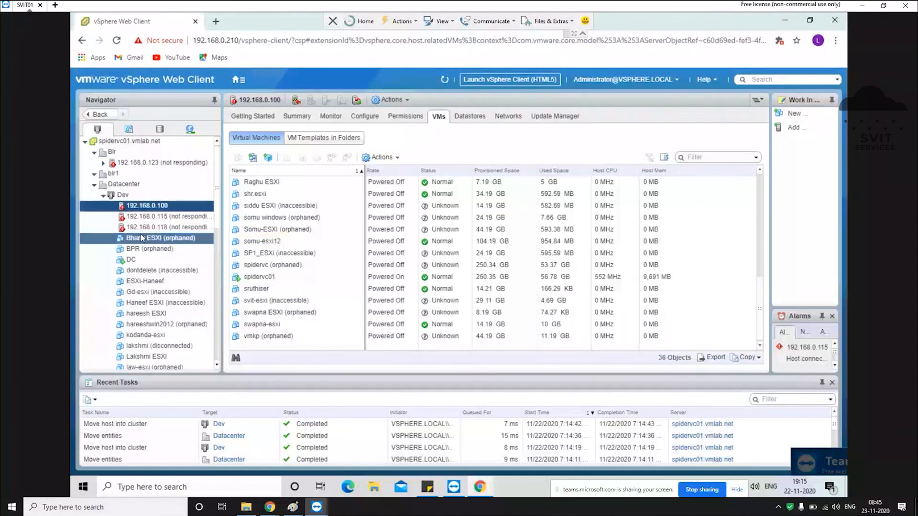
pyautogui.keyDown('ctrl'); pyautogui.click(148, 249); pyautogui.keyUp('ctrl')
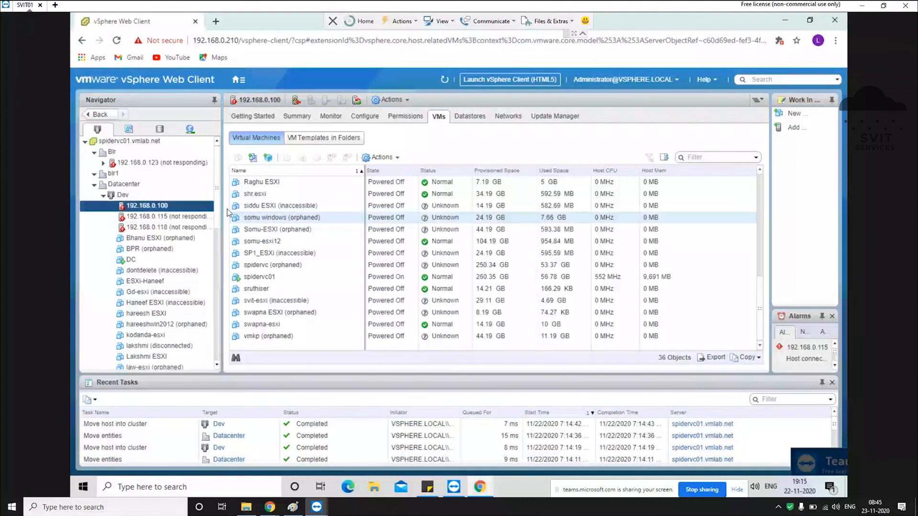
# Step: Disconnect host 192.168.0.100 and remove it from the inventory
pyautogui.rightClick(165, 206)
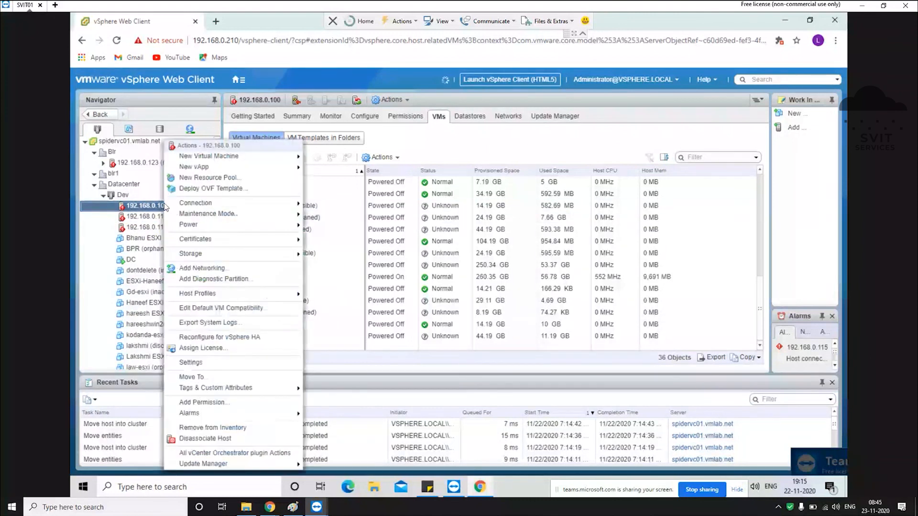
pyautogui.moveTo(196, 202)
pyautogui.click(321, 214)
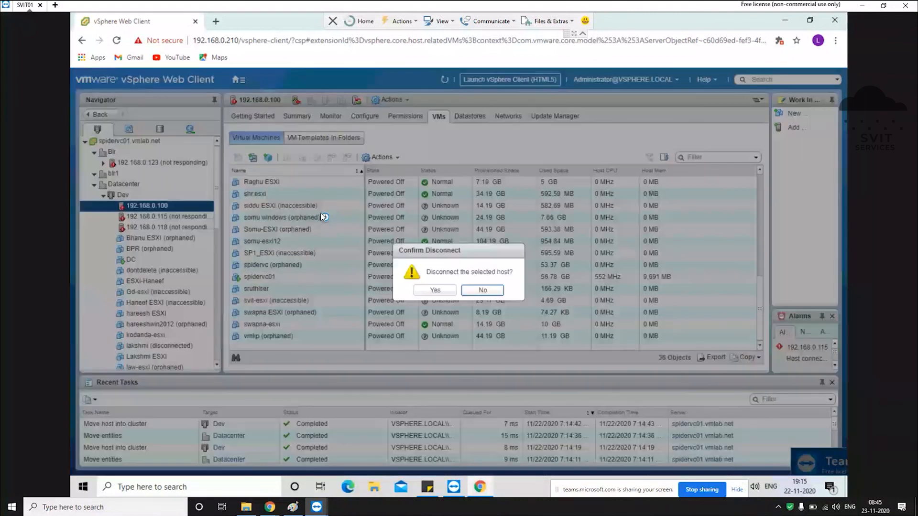
pyautogui.click(436, 290)
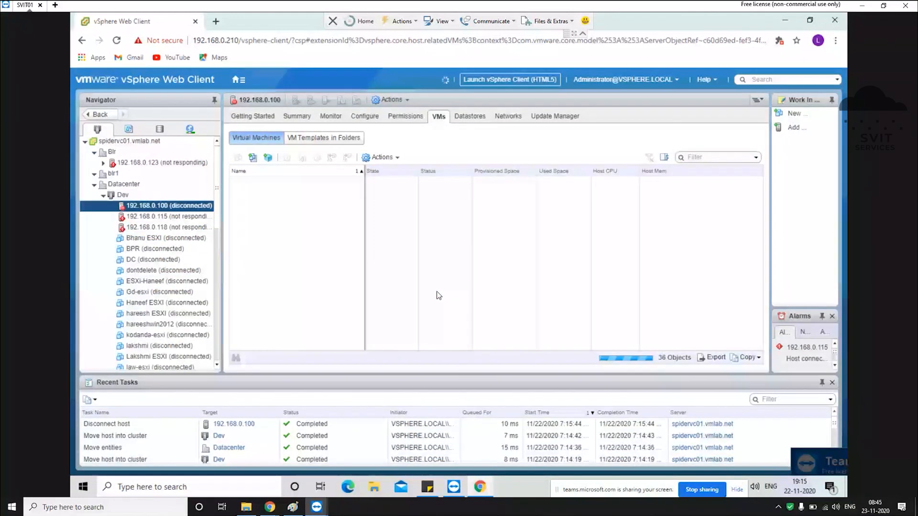
pyautogui.rightClick(159, 210)
pyautogui.click(207, 427)
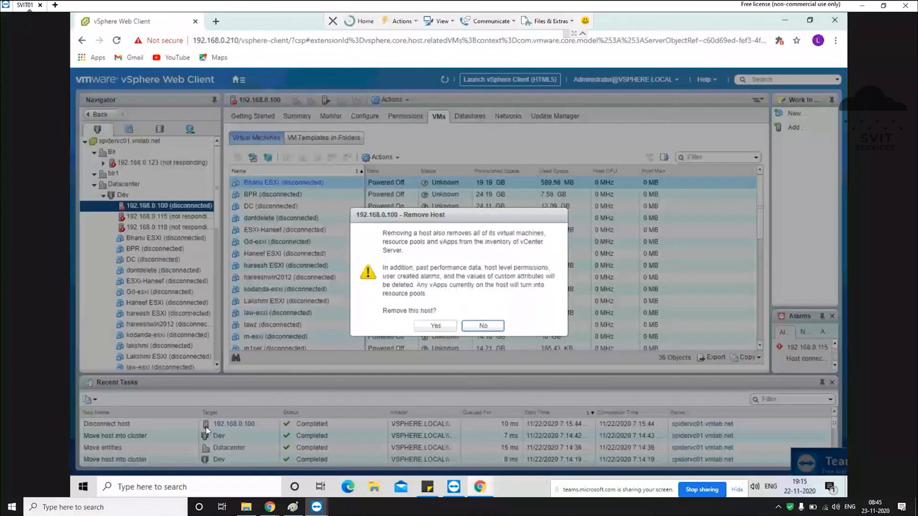
pyautogui.click(442, 325)
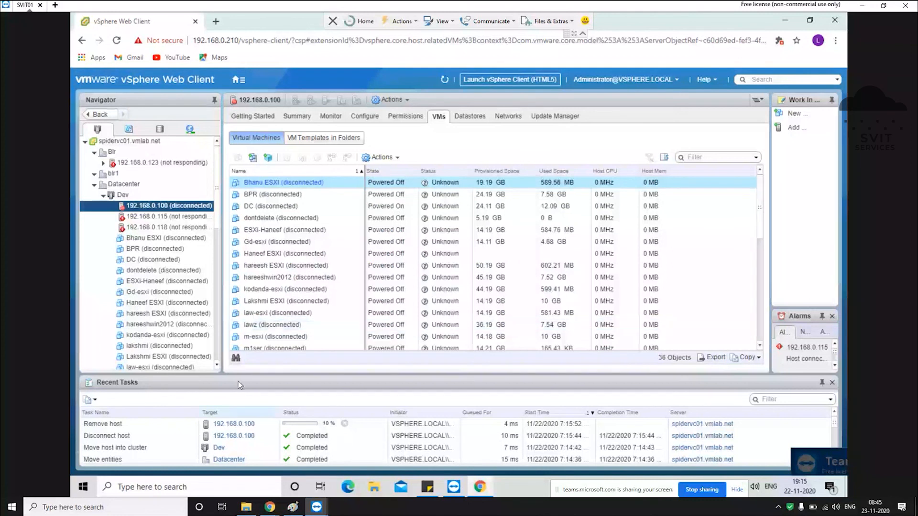
# Step: Attempt to remove host 192.168.0.115 from inventory, then view the Dev cluster's overview
pyautogui.click(150, 218)
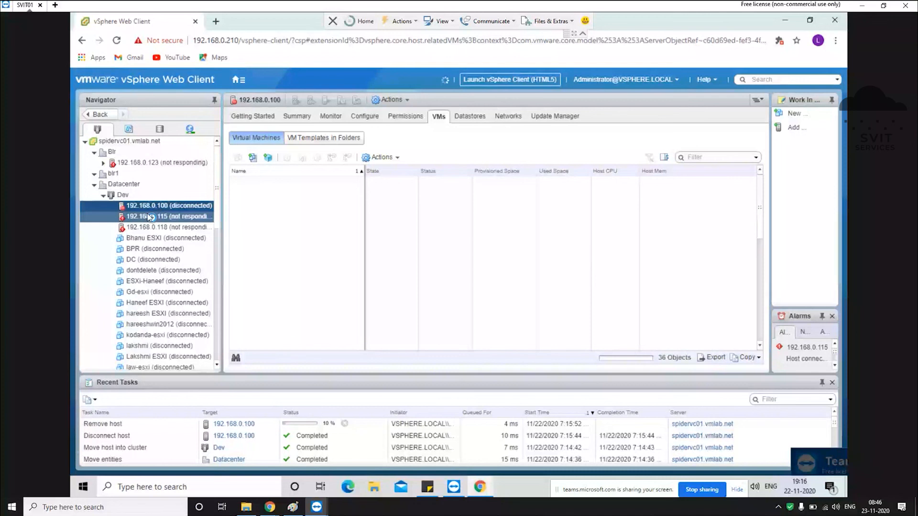
pyautogui.rightClick(150, 218)
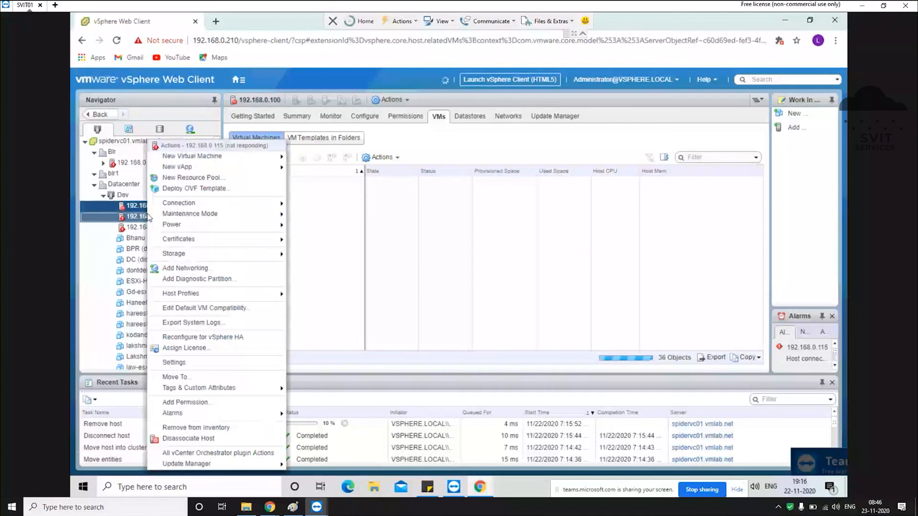
pyautogui.click(197, 429)
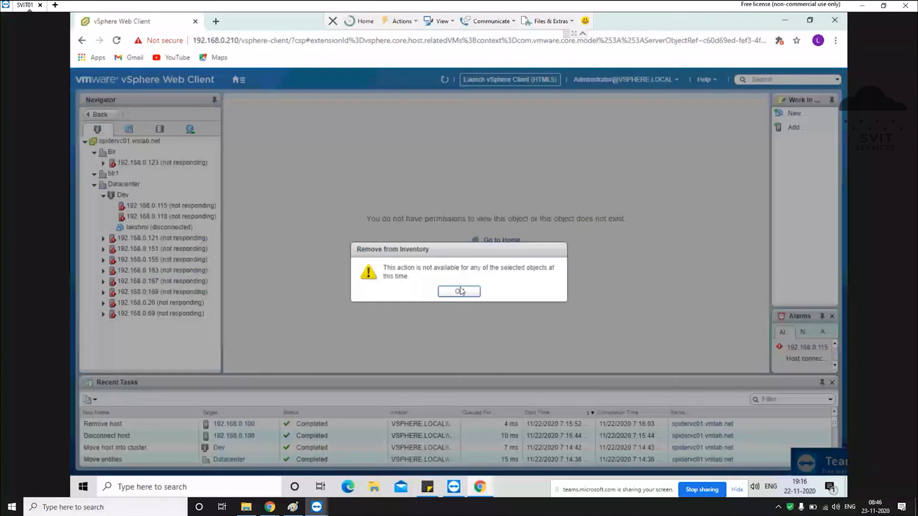
pyautogui.click(459, 291)
pyautogui.click(173, 230)
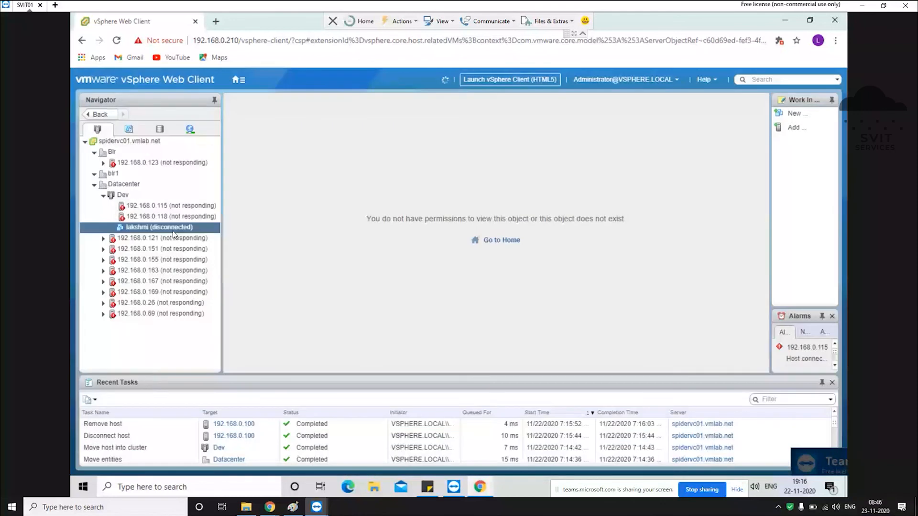
pyautogui.click(134, 196)
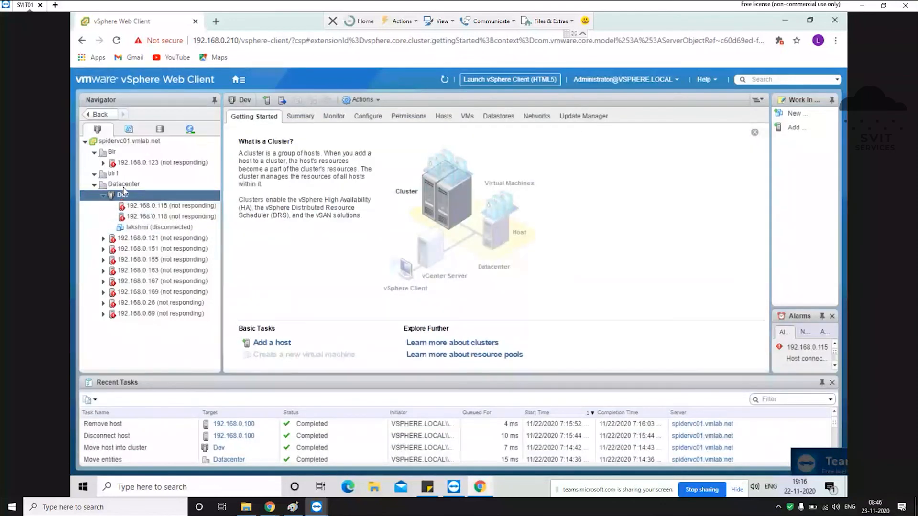
pyautogui.click(114, 175)
# Step: Start the Add Host wizard on the Dev cluster and enter host 192.168.0.100
pyautogui.rightClick(113, 176)
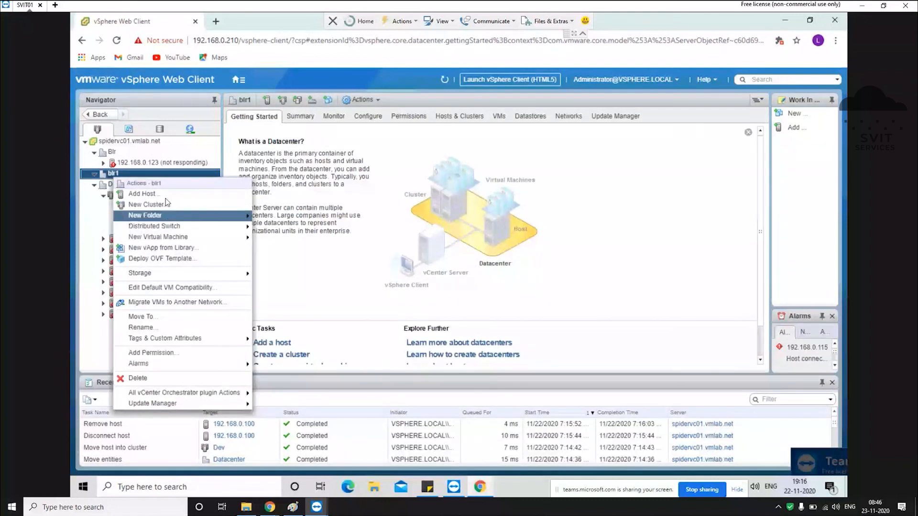
pyautogui.click(153, 198)
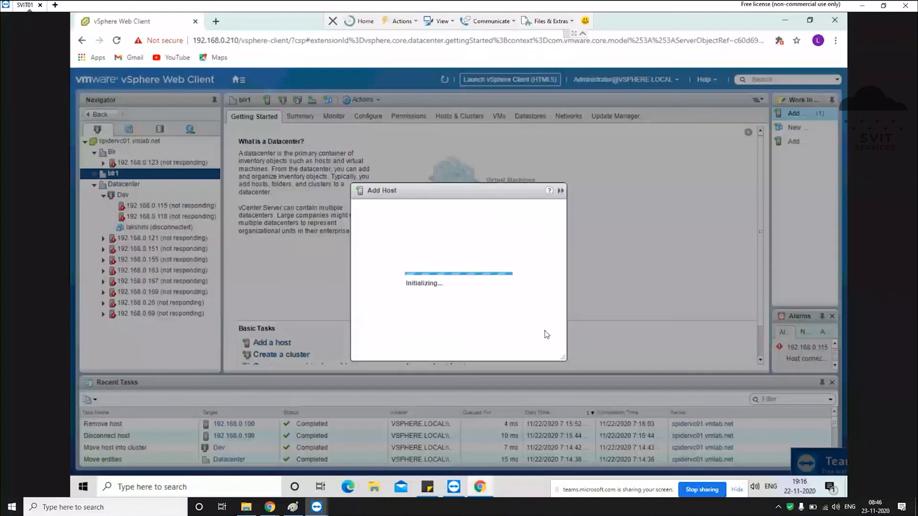
pyautogui.press('Escape')
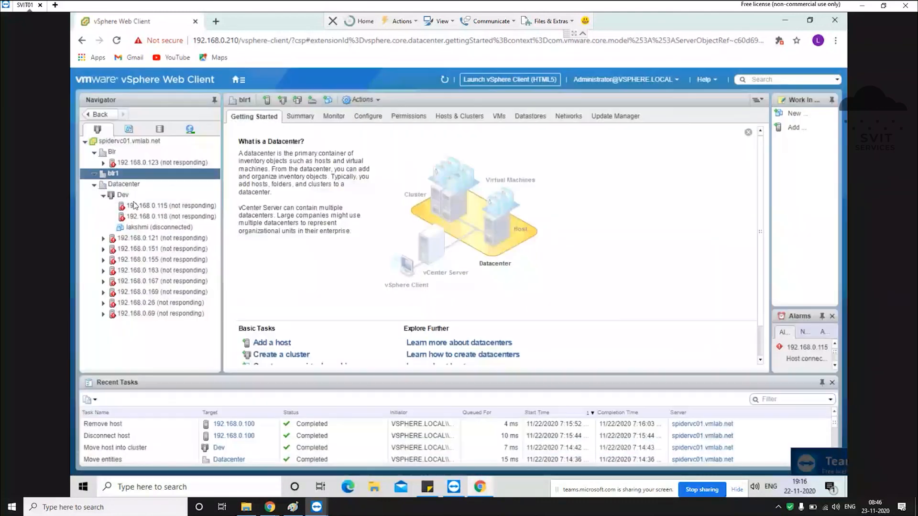
pyautogui.rightClick(121, 197)
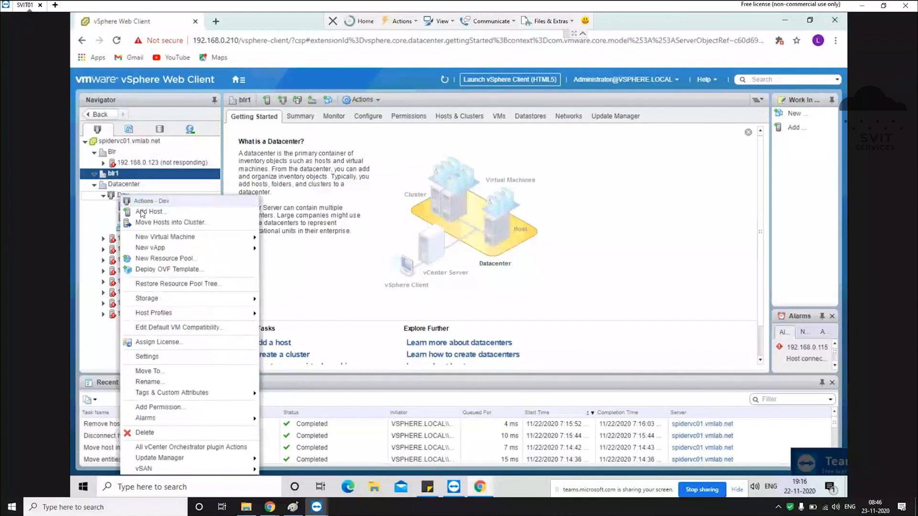
pyautogui.click(146, 212)
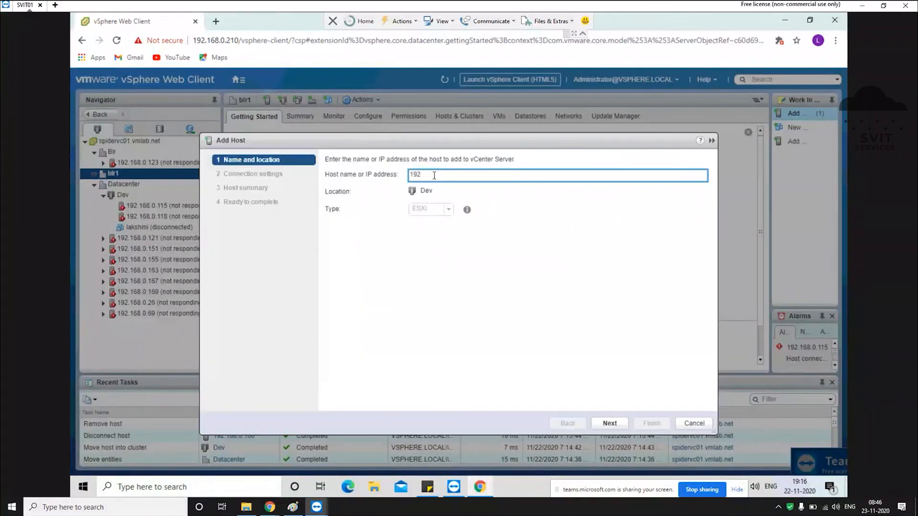
pyautogui.write('192.168.0.100')
pyautogui.click(618, 424)
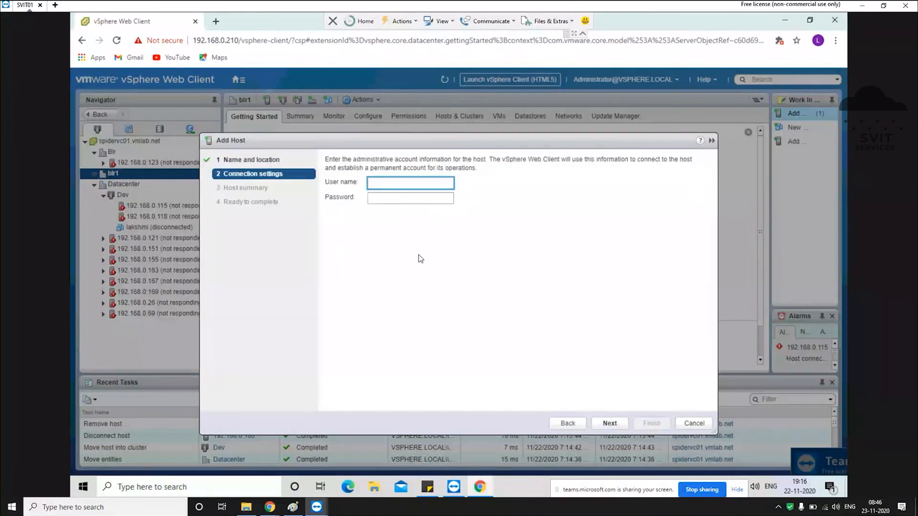
# Step: Authenticate as root, keep the evaluation license and lockdown default, and finish adding the host
pyautogui.write('root')
pyautogui.press('Tab')
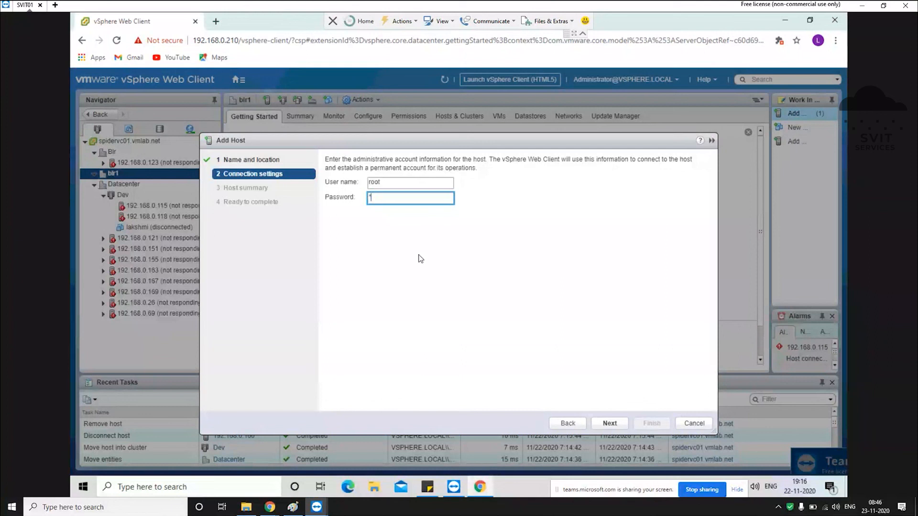
pyautogui.write('**********')
pyautogui.click(602, 426)
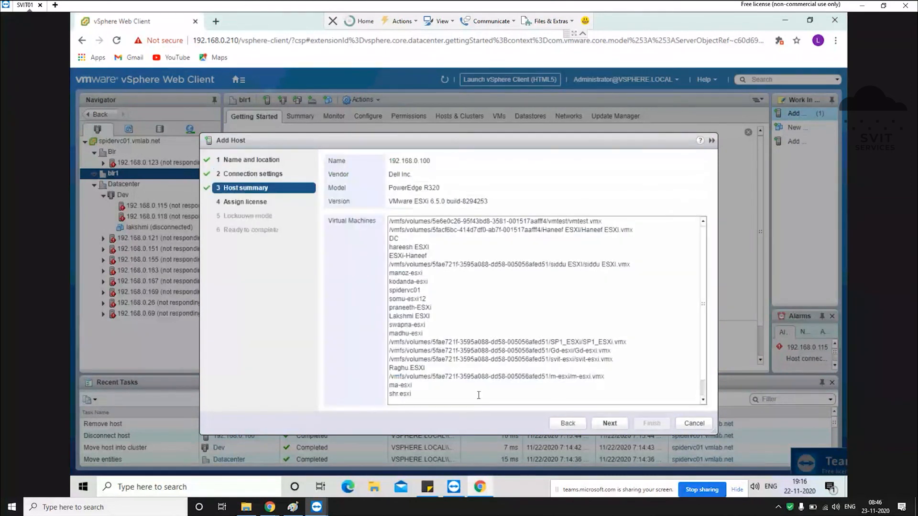
pyautogui.click(613, 425)
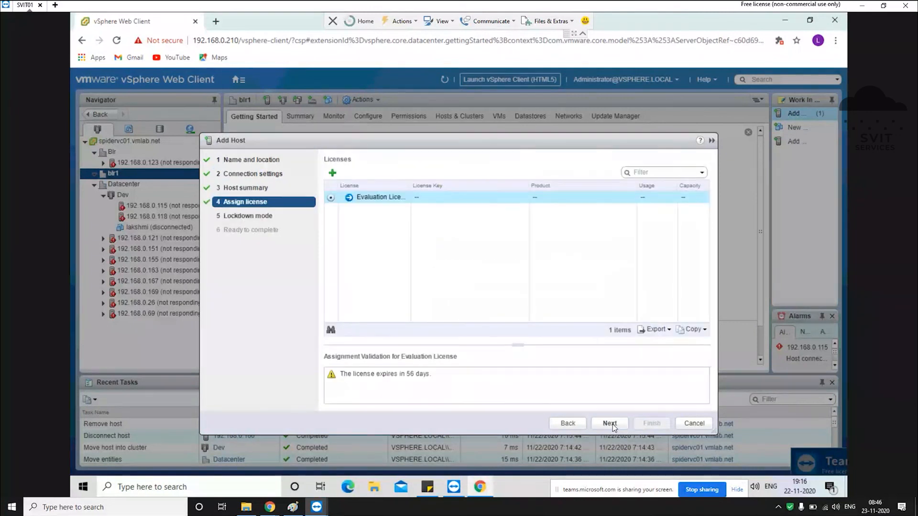
pyautogui.click(609, 424)
pyautogui.click(610, 424)
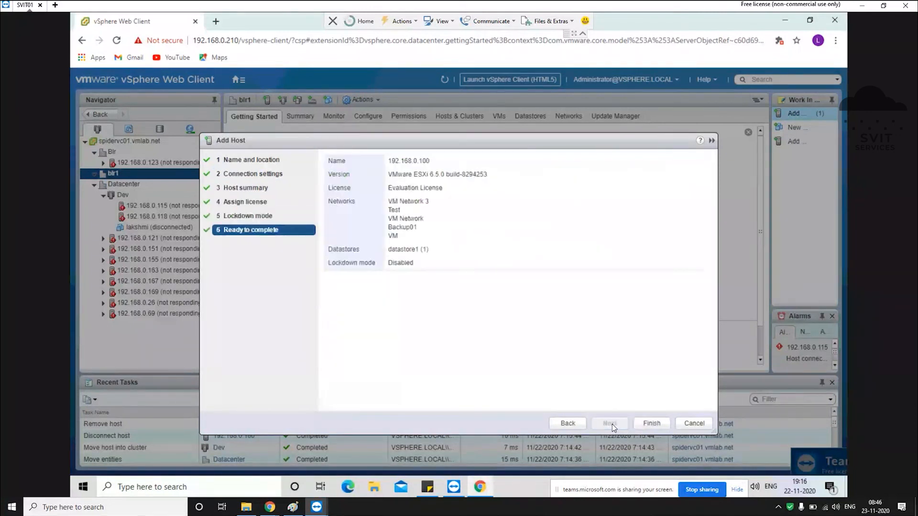
pyautogui.click(653, 425)
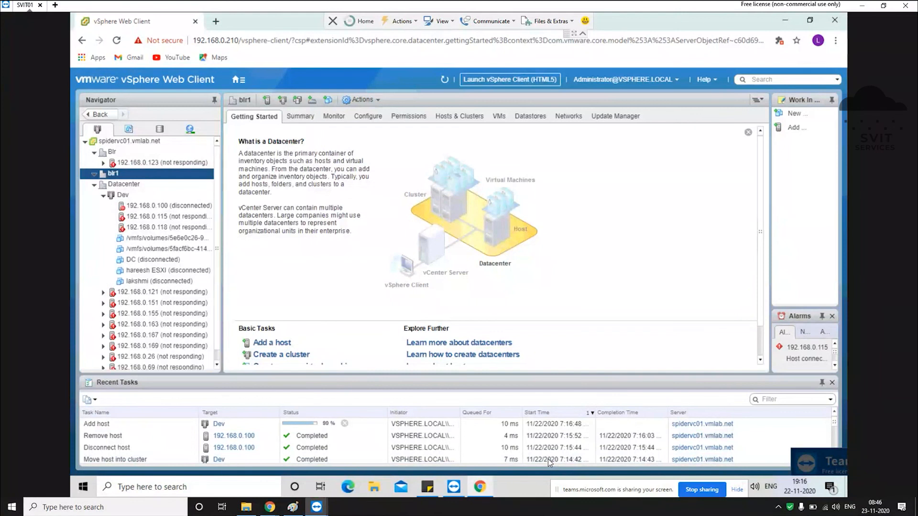
# Step: List 192.168.0.100's VMs and remove the first inaccessible VM from inventory
pyautogui.click(172, 207)
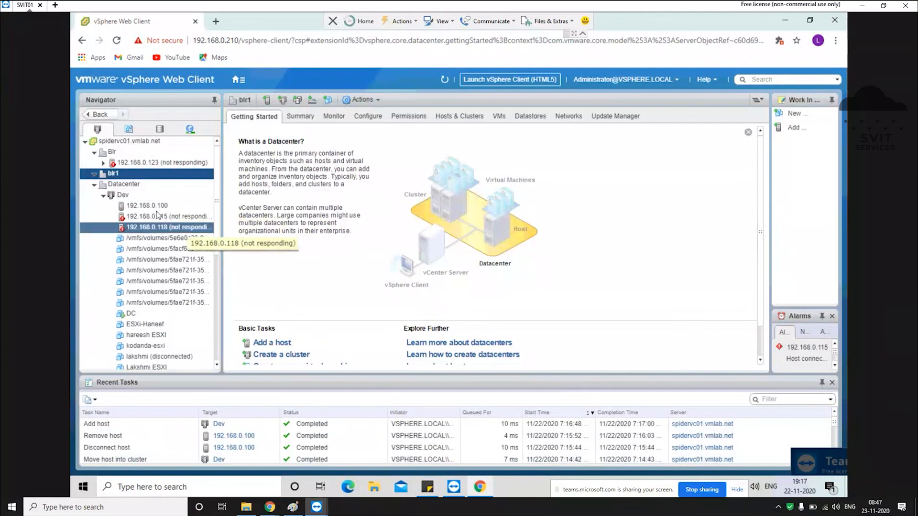
pyautogui.click(152, 209)
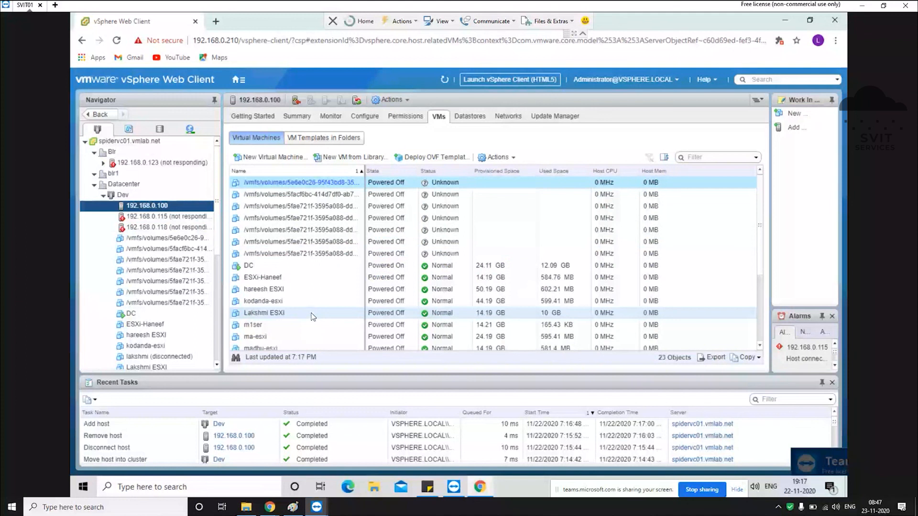
pyautogui.rightClick(320, 184)
pyautogui.moveTo(459, 217)
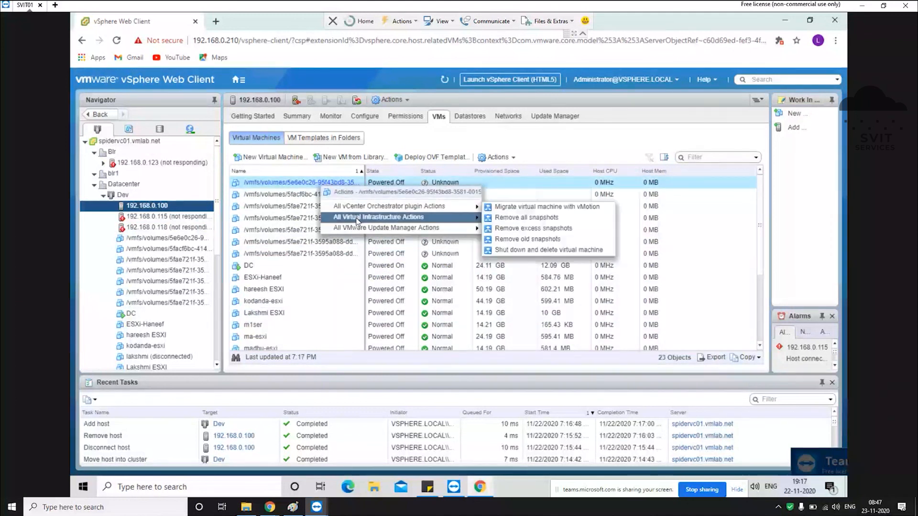
pyautogui.click(528, 260)
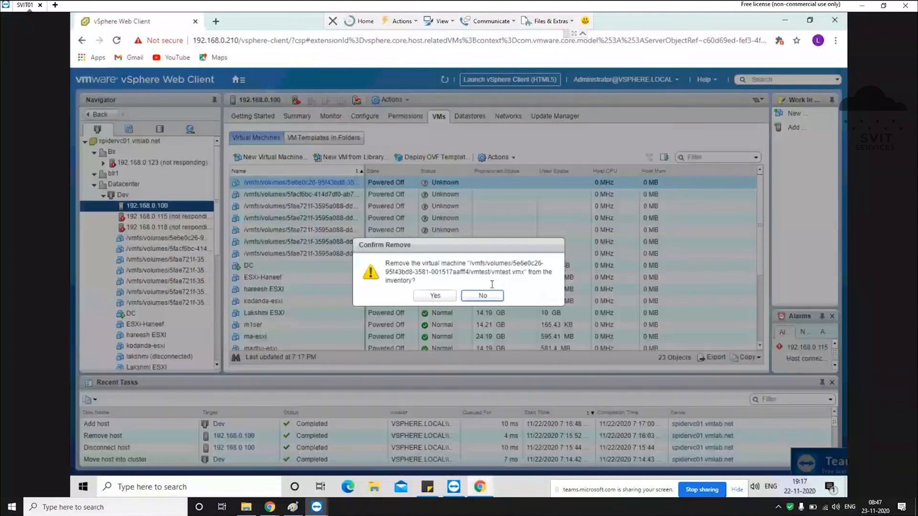
pyautogui.click(444, 297)
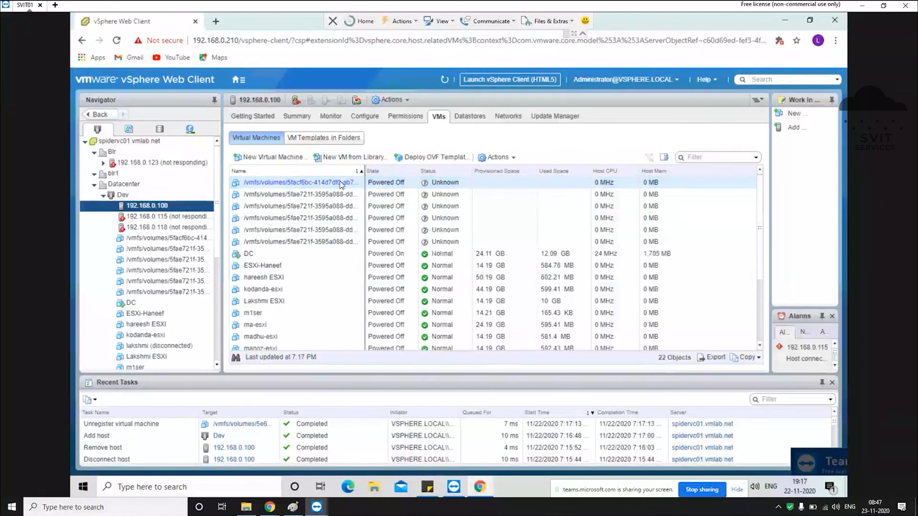
# Step: Select the six remaining inaccessible VMs and remove them from inventory
pyautogui.hotkey('shift', 'Down')
pyautogui.hotkey('shift', 'Down')
pyautogui.hotkey('shift', 'Down')
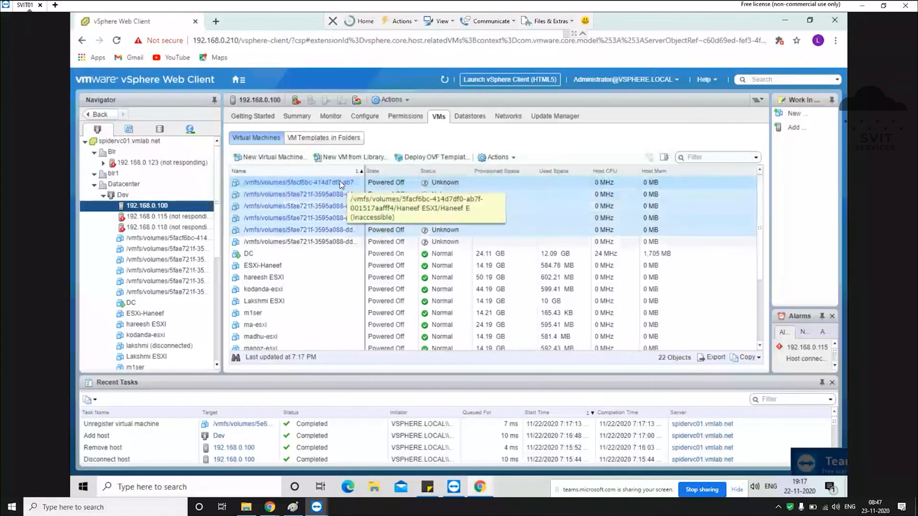
pyautogui.hotkey('shift', 'Down')
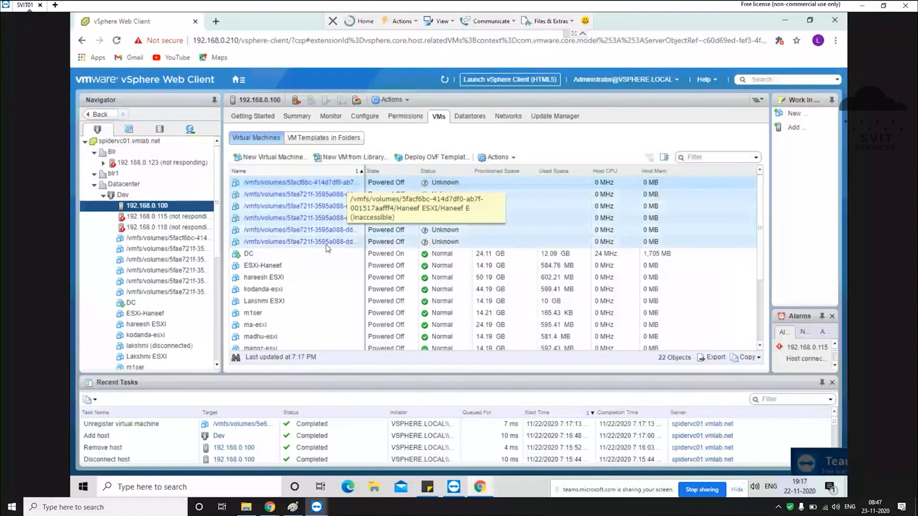
pyautogui.rightClick(335, 225)
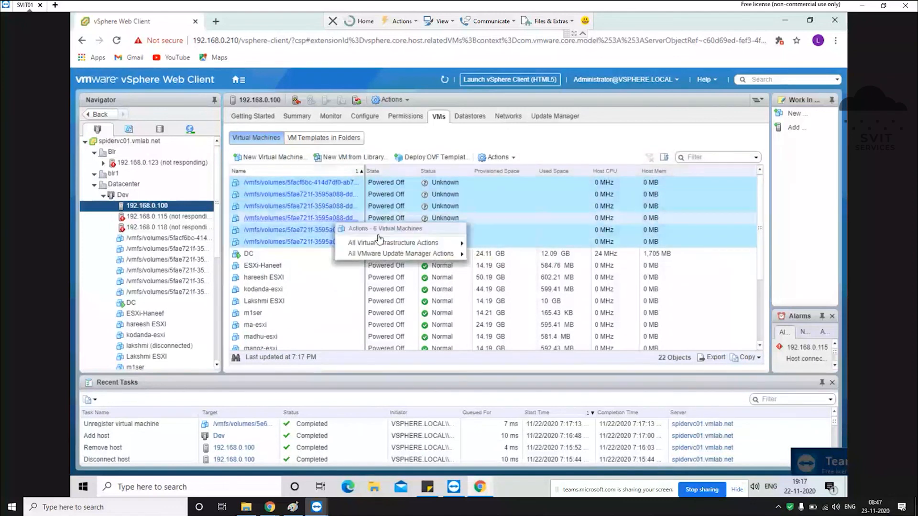
pyautogui.moveTo(398, 249)
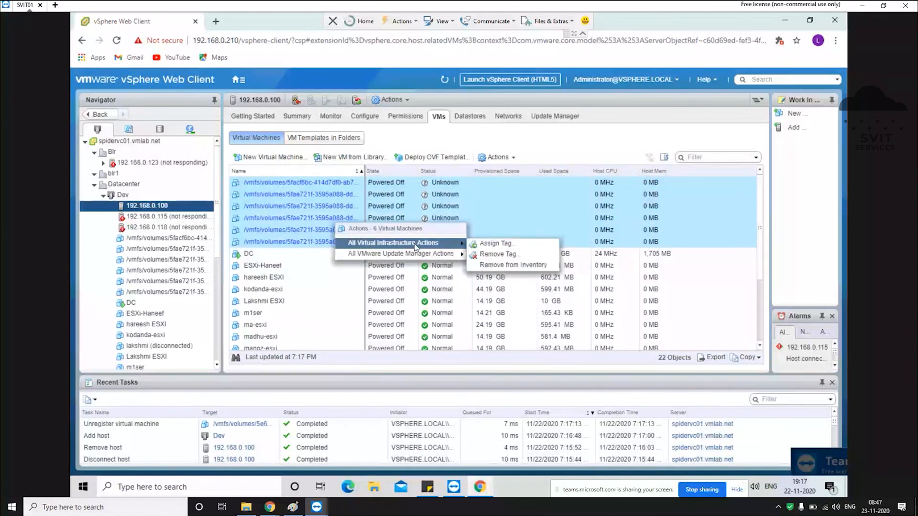
pyautogui.click(509, 265)
pyautogui.click(426, 290)
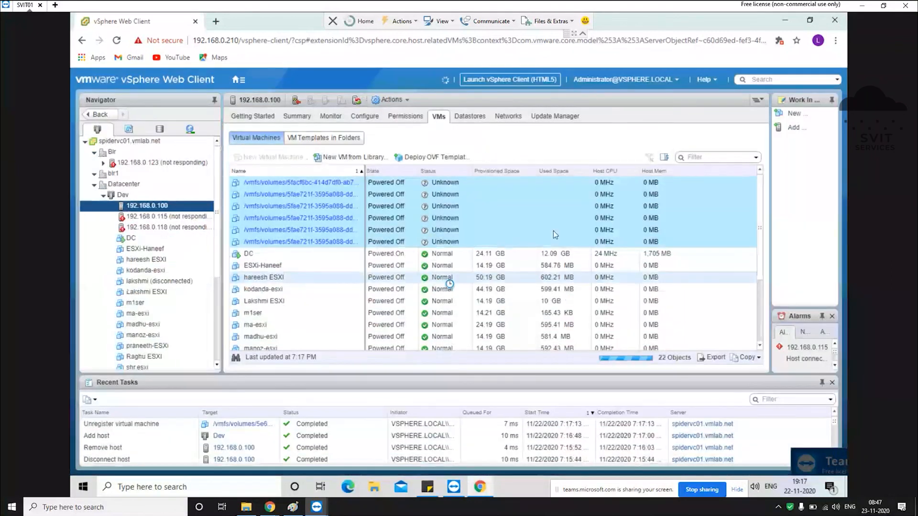
# Step: Scroll through host 192.168.0.100's VM list to check the 16 remaining machines
pyautogui.scroll(-2, 390, 275)
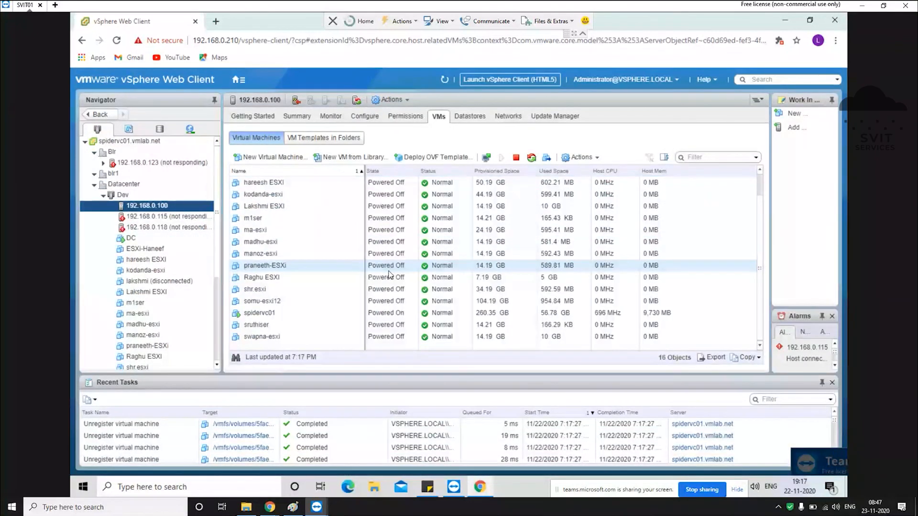
pyautogui.scroll(2, 390, 275)
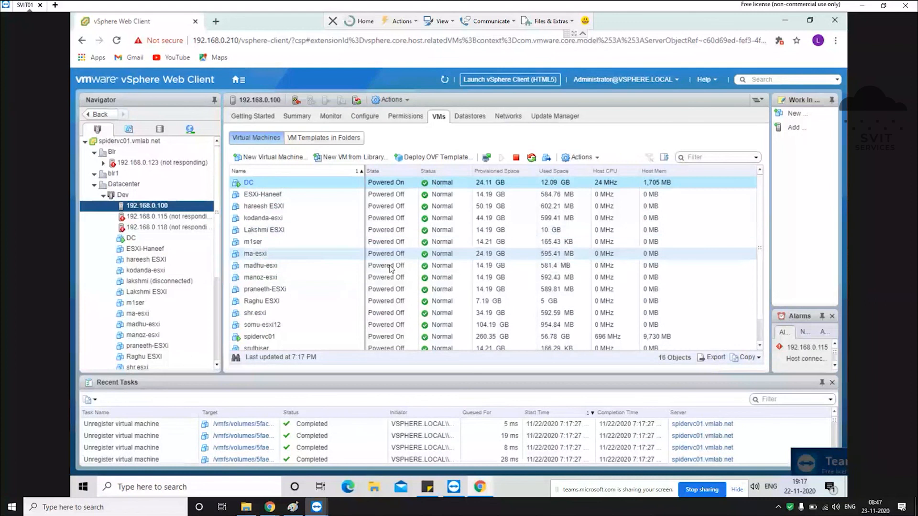
pyautogui.scroll(-5, 184, 260)
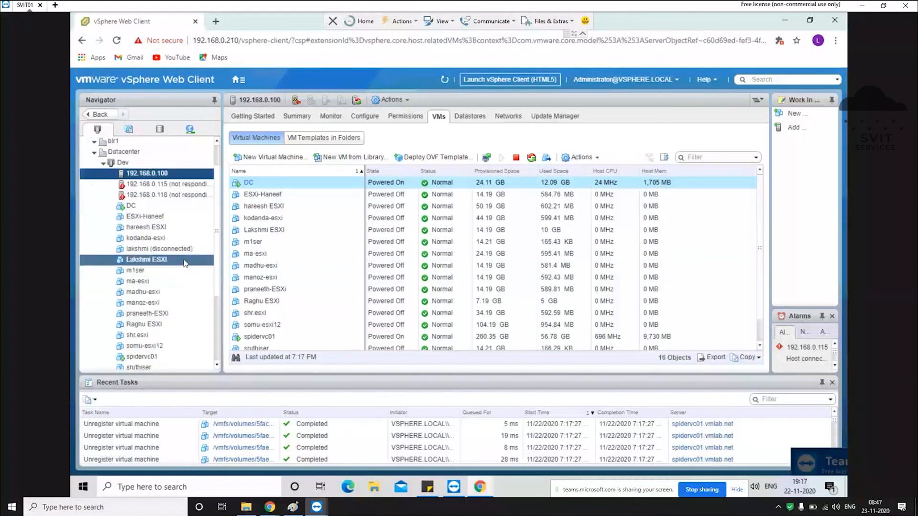
pyautogui.click(184, 259)
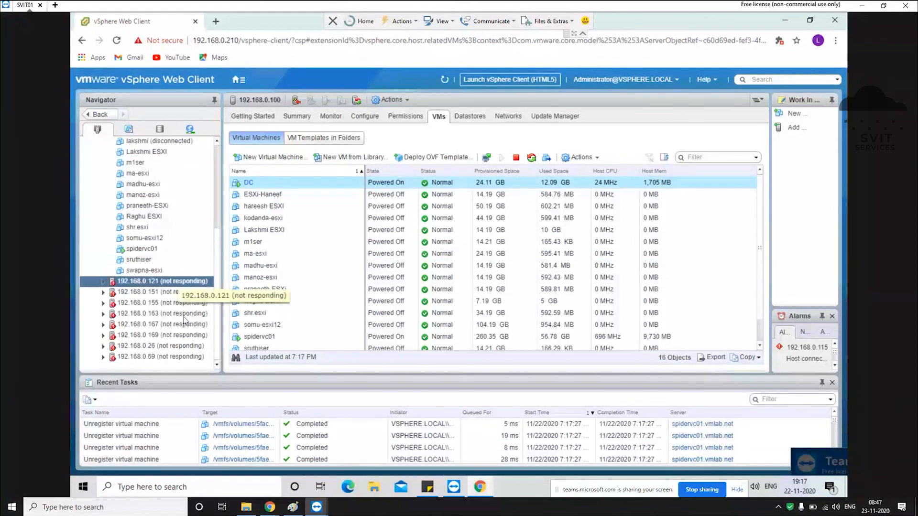
pyautogui.scroll(5, 190, 296)
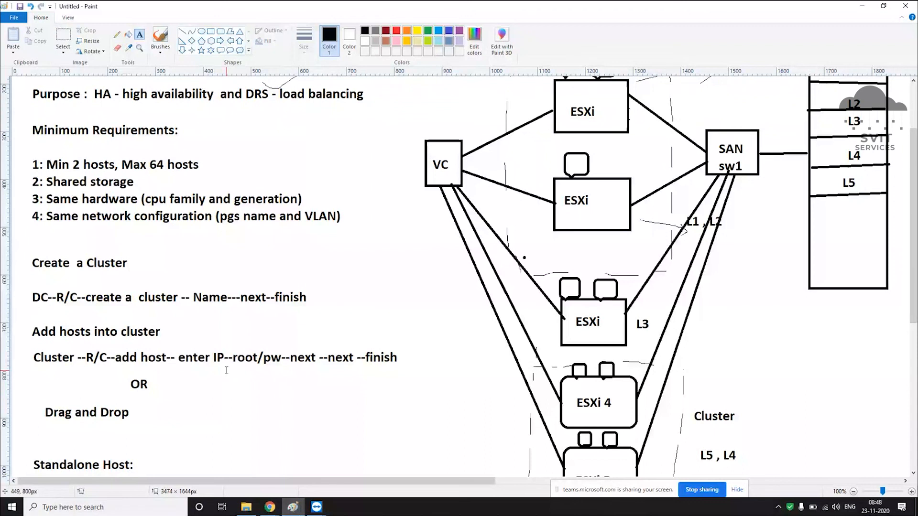
# Step: Save the cluster diagram as Cluster.jpg in JPEG format in the B14 folder
pyautogui.scroll(3, 237, 376)
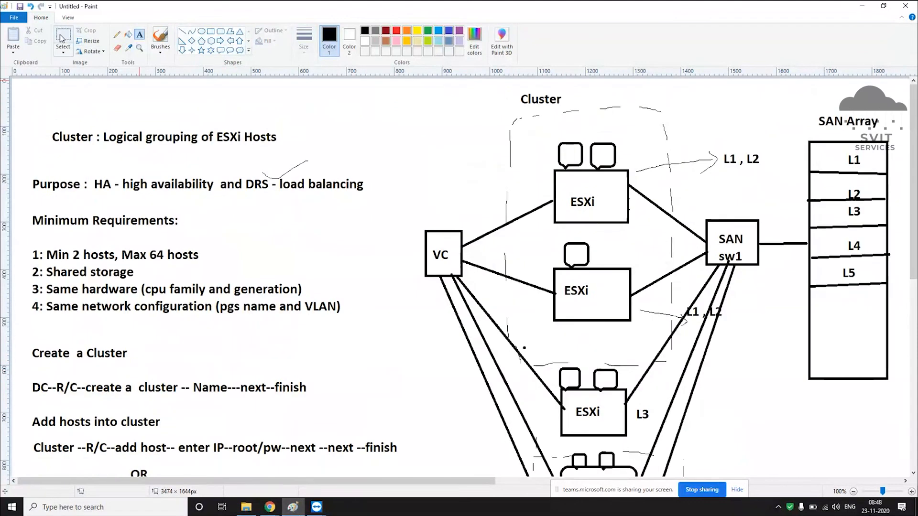
pyautogui.click(14, 17)
pyautogui.click(43, 96)
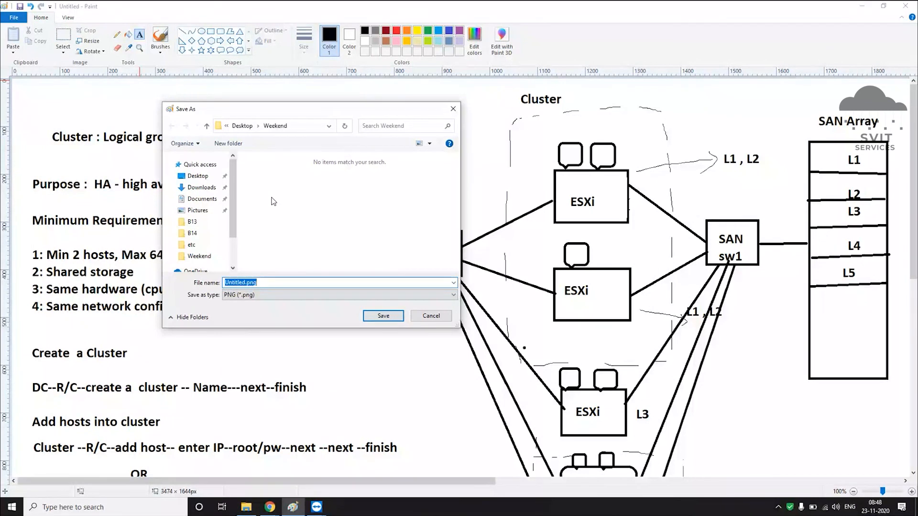
pyautogui.write('Cl')
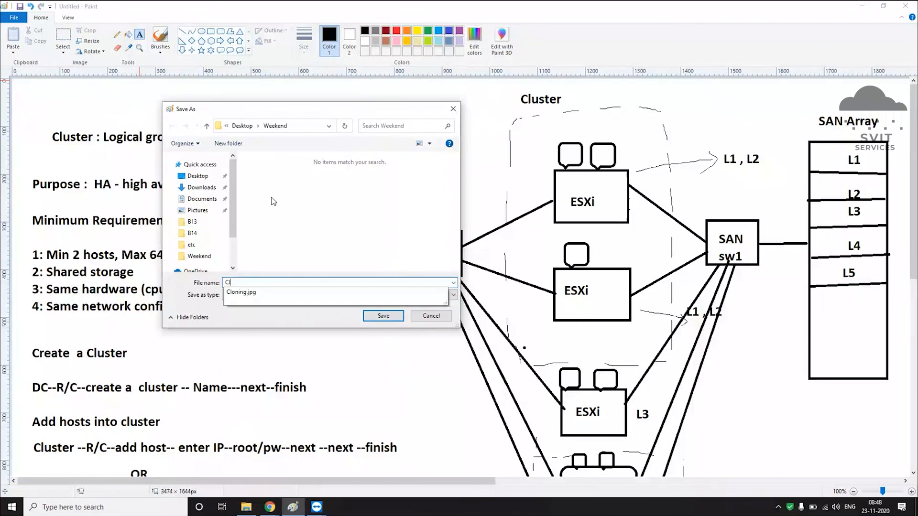
pyautogui.write('uster')
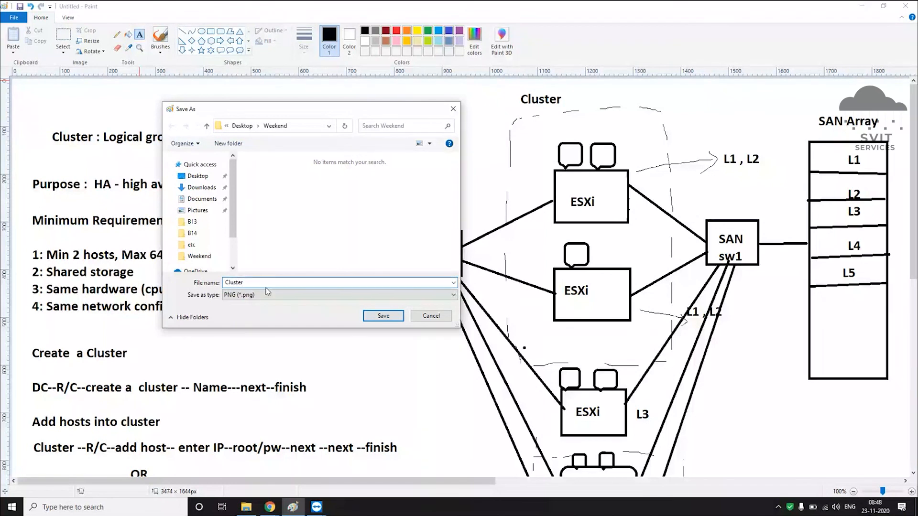
pyautogui.click(317, 295)
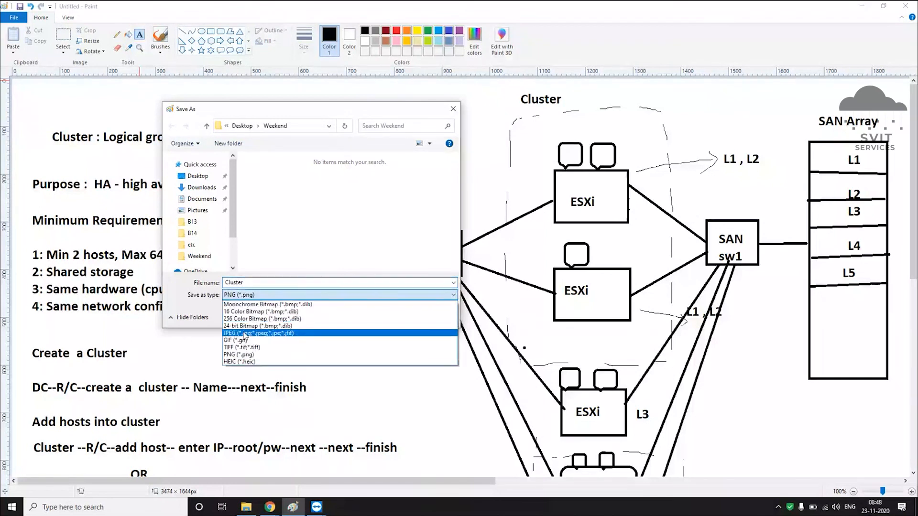
pyautogui.click(245, 333)
pyautogui.click(192, 234)
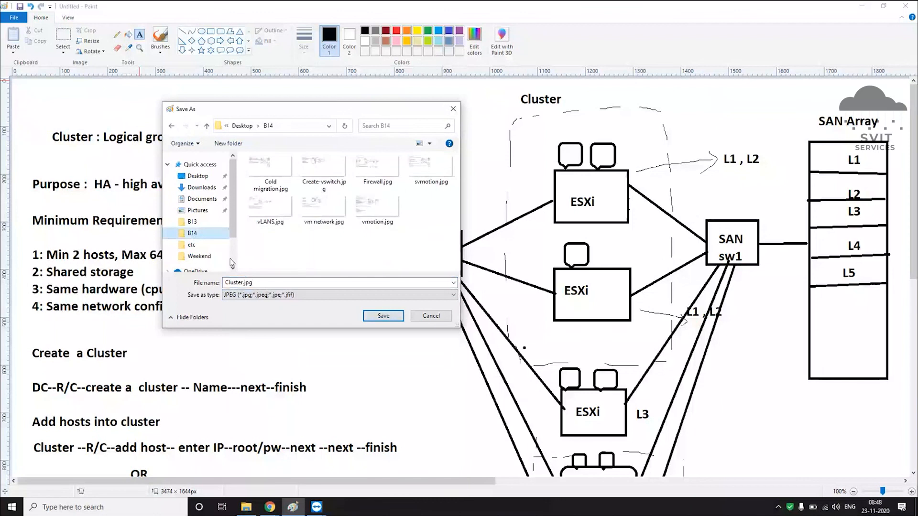
pyautogui.click(384, 316)
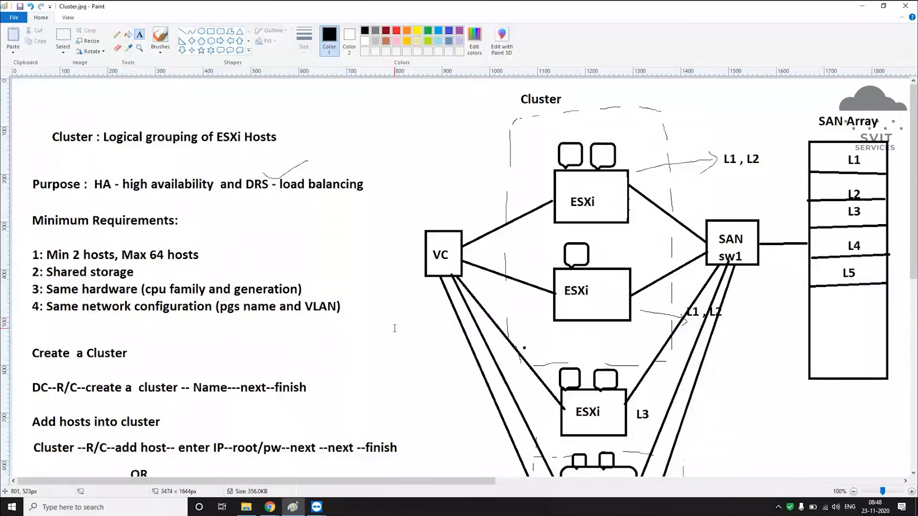
# Step: Draw a text box over the 'HA - high availability' line
pyautogui.scroll(-10, 394, 328)
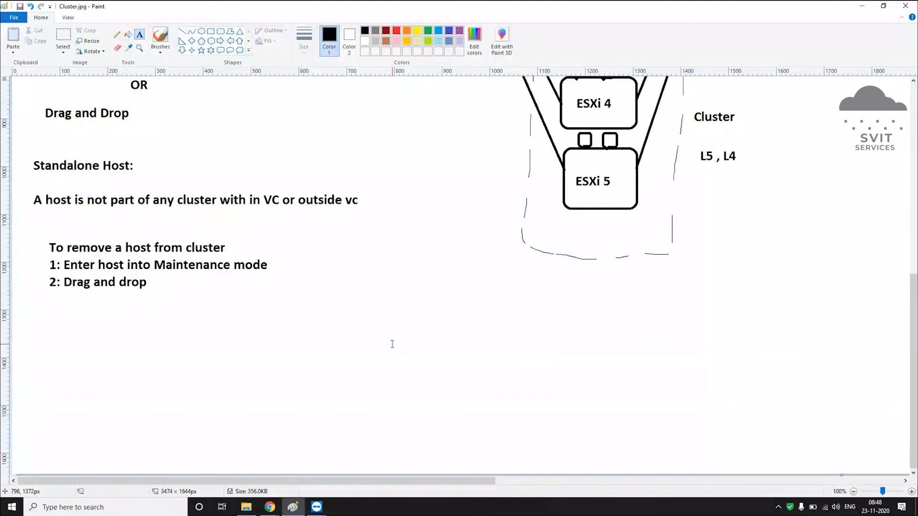
pyautogui.scroll(10, 392, 344)
pyautogui.scroll(-3, 392, 344)
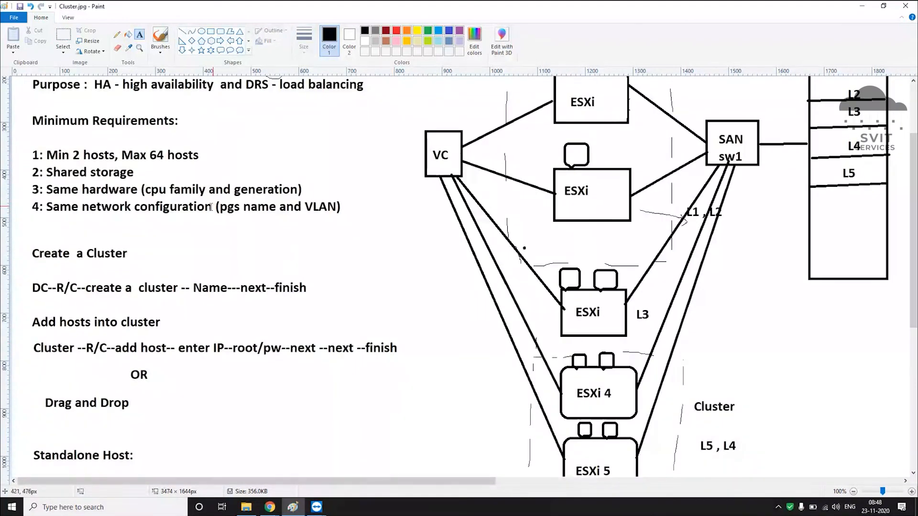
pyautogui.scroll(3, 93, 169)
pyautogui.moveTo(94, 175); pyautogui.dragTo(239, 194)
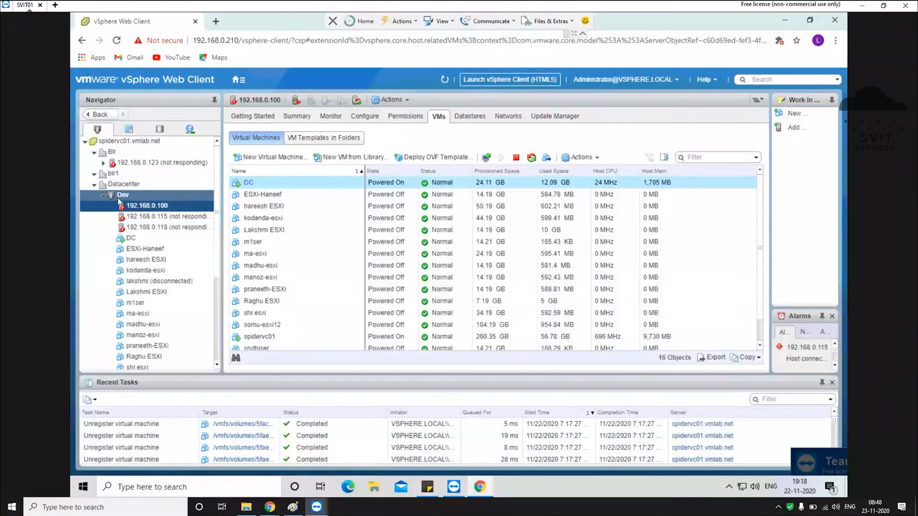
# Step: Preview the Dev cluster's vSphere Availability options with HA ticked on, then cancel without saving
pyautogui.click(119, 197)
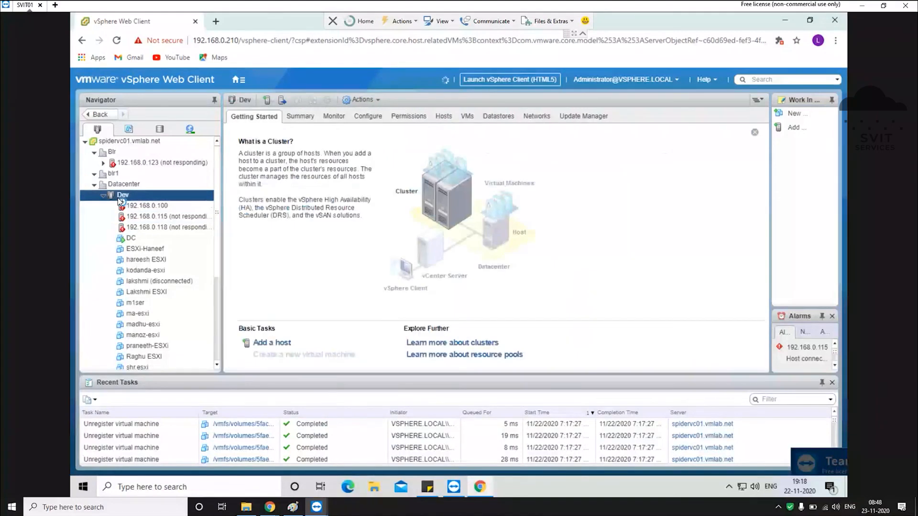
pyautogui.rightClick(120, 200)
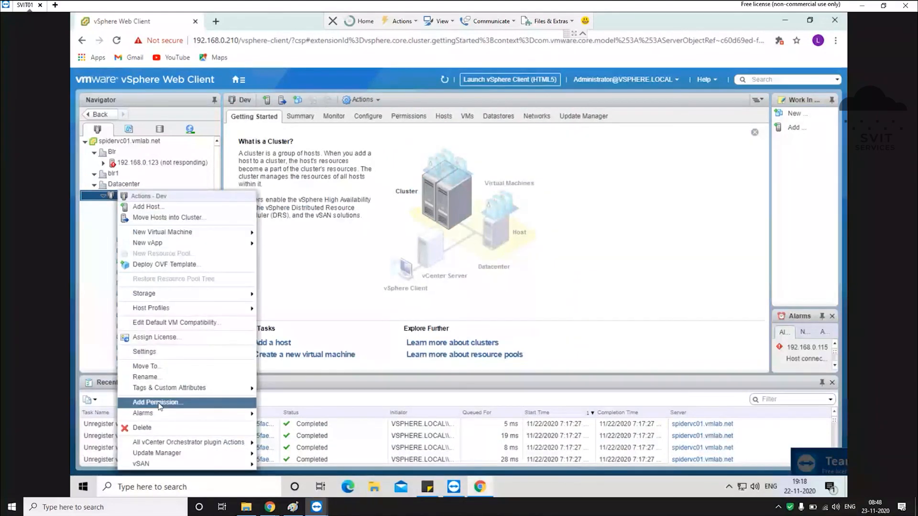
pyautogui.click(144, 352)
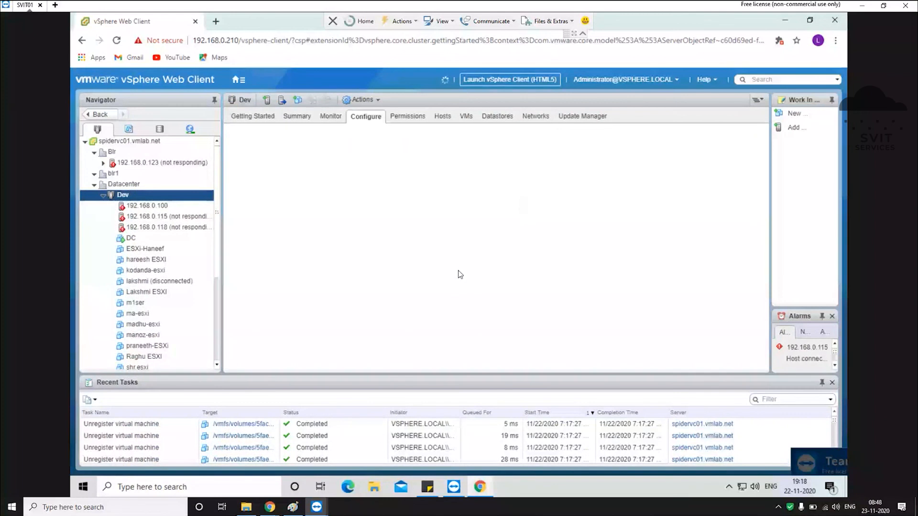
pyautogui.click(270, 176)
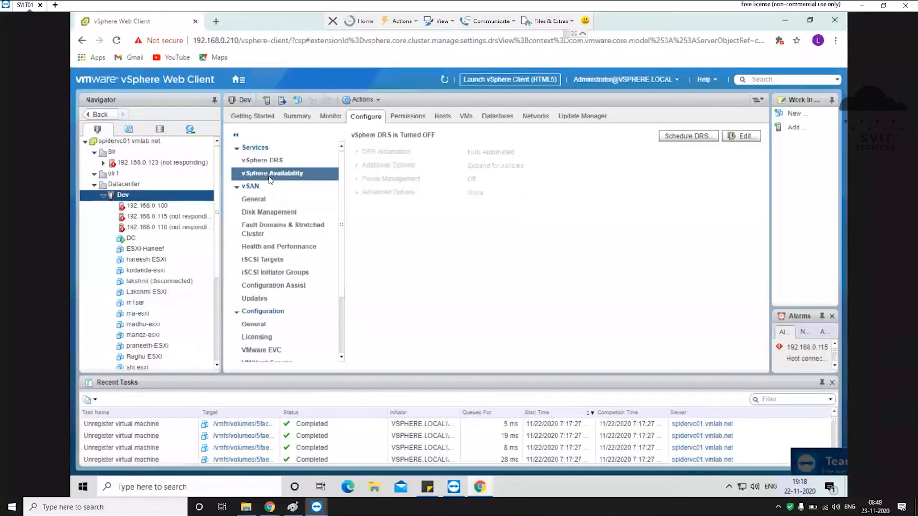
pyautogui.click(744, 142)
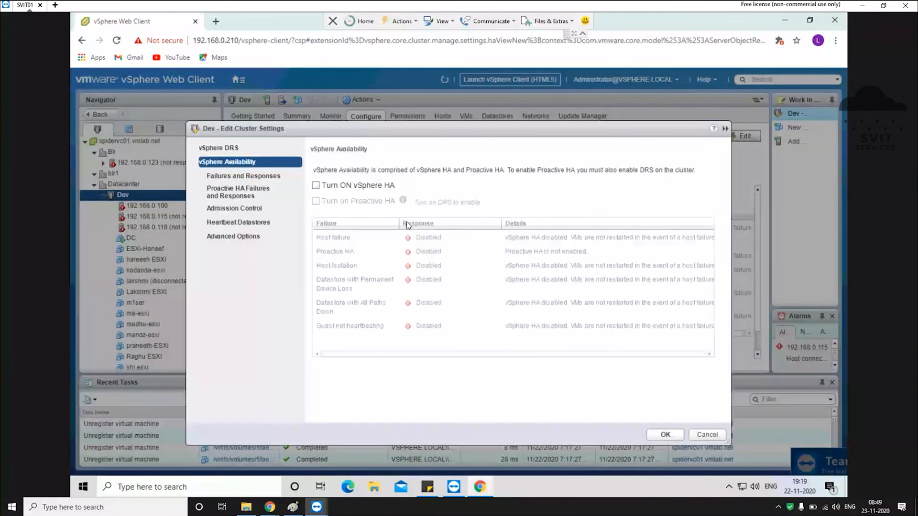
pyautogui.click(344, 187)
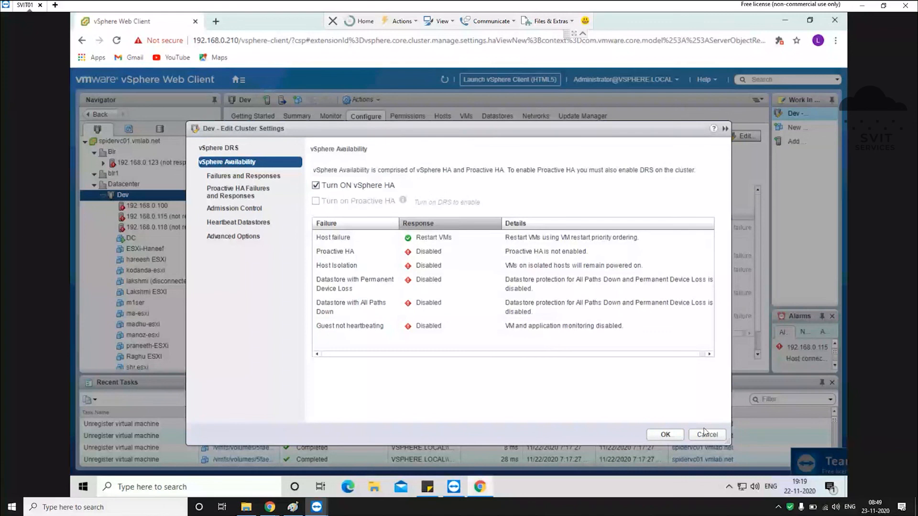
pyautogui.click(717, 438)
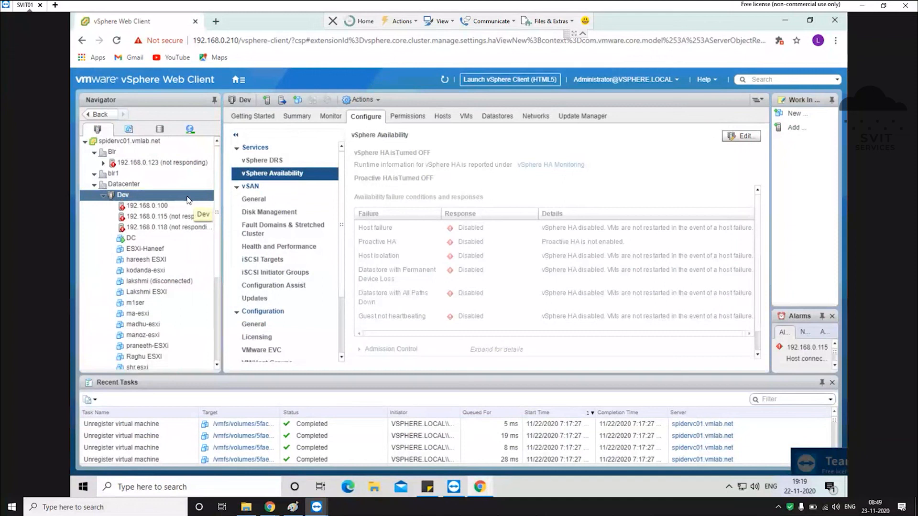
pyautogui.click(296, 511)
# Step: Resize the text box in the Paint diagram slightly
pyautogui.moveTo(221, 191); pyautogui.dragTo(214, 195)
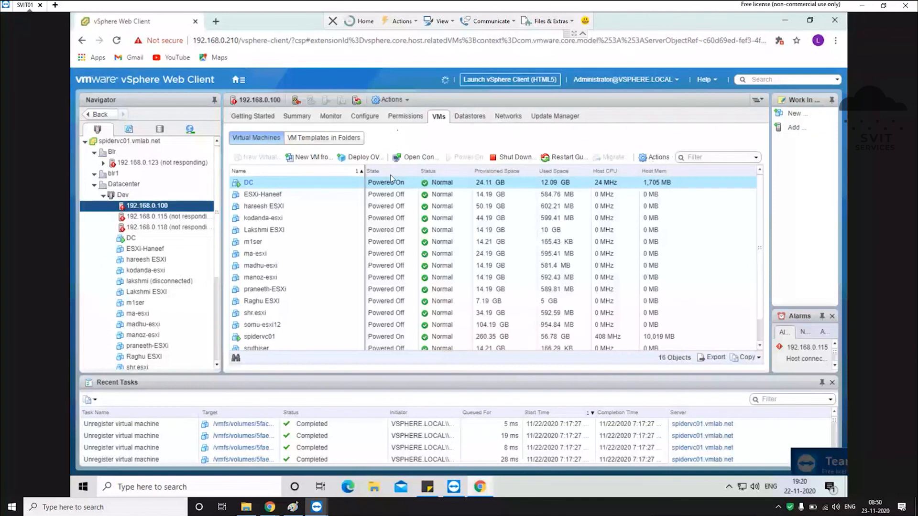
pyautogui.click(191, 270)
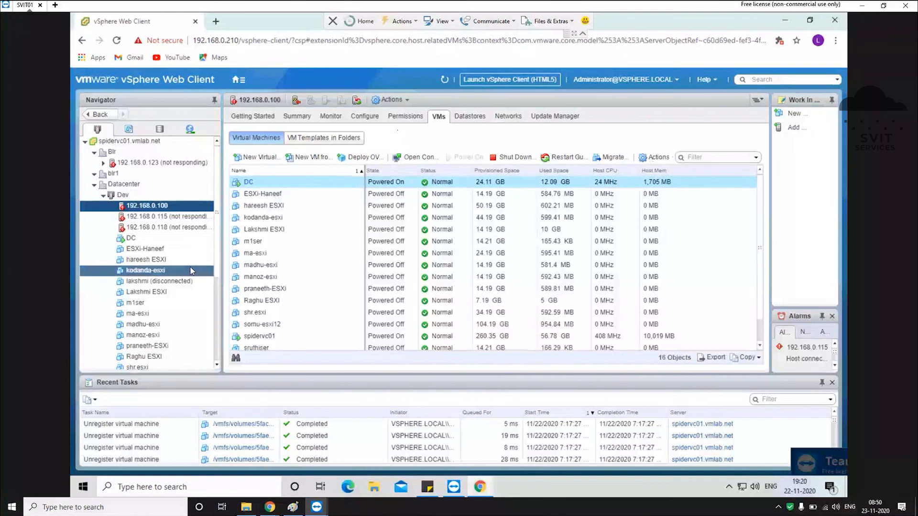
pyautogui.click(153, 292)
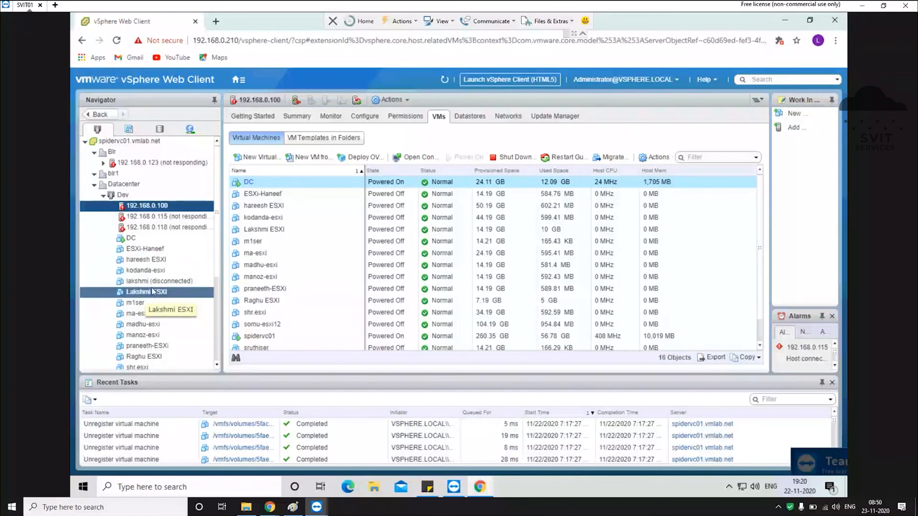
pyautogui.click(168, 282)
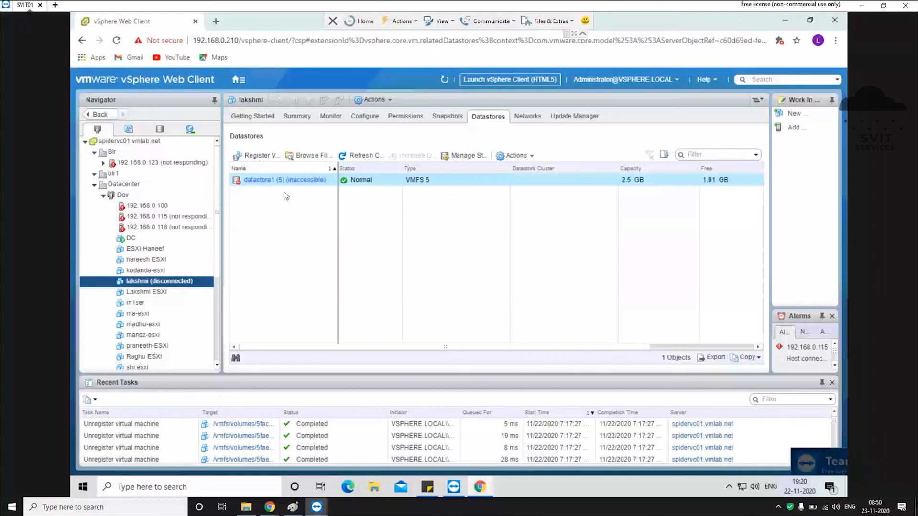
pyautogui.click(139, 227)
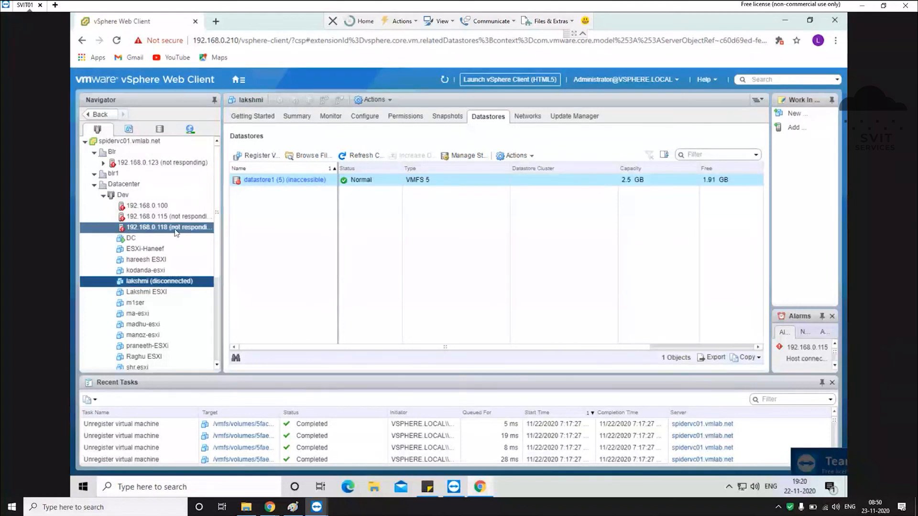
pyautogui.click(166, 219)
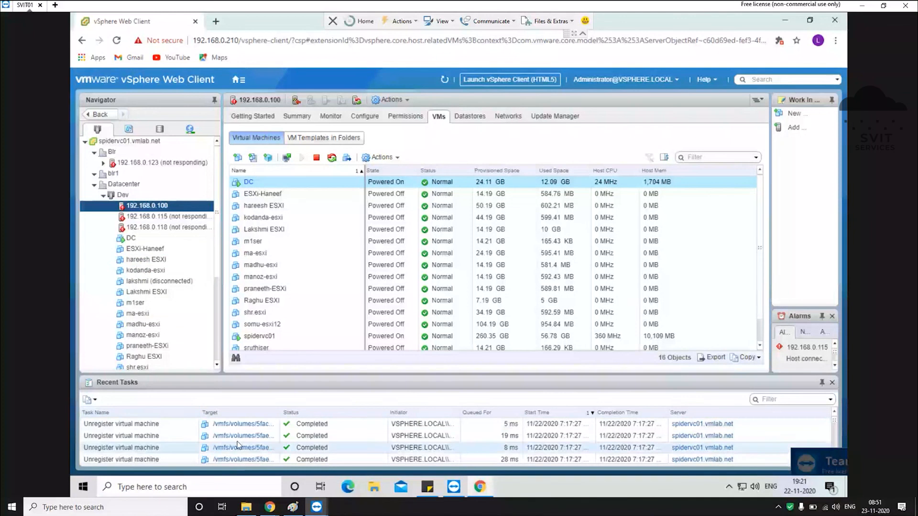
# Step: Browse datastore1 (1)'s files, viewing the spidervc01 and manoz-newvm folders, then return to Hosts and Clusters
pyautogui.moveTo(279, 412); pyautogui.dragTo(319, 413)
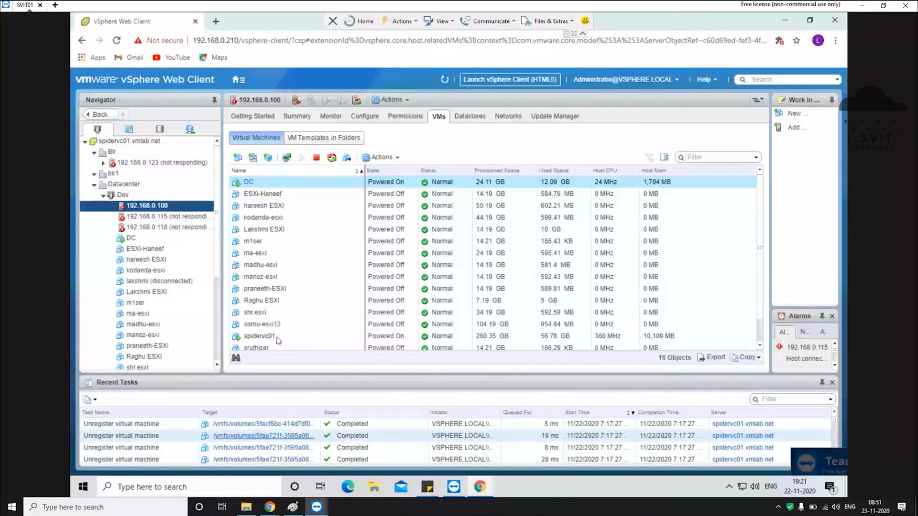
pyautogui.click(475, 118)
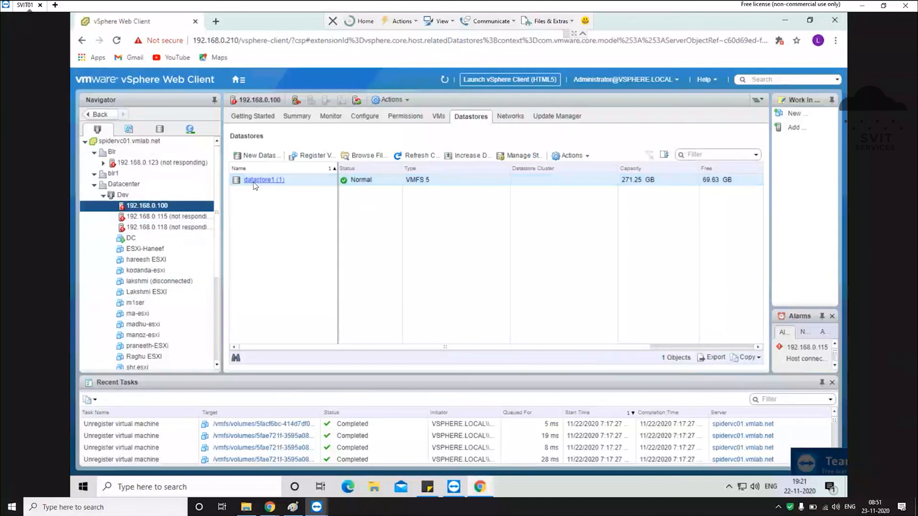
pyautogui.rightClick(257, 184)
pyautogui.click(285, 208)
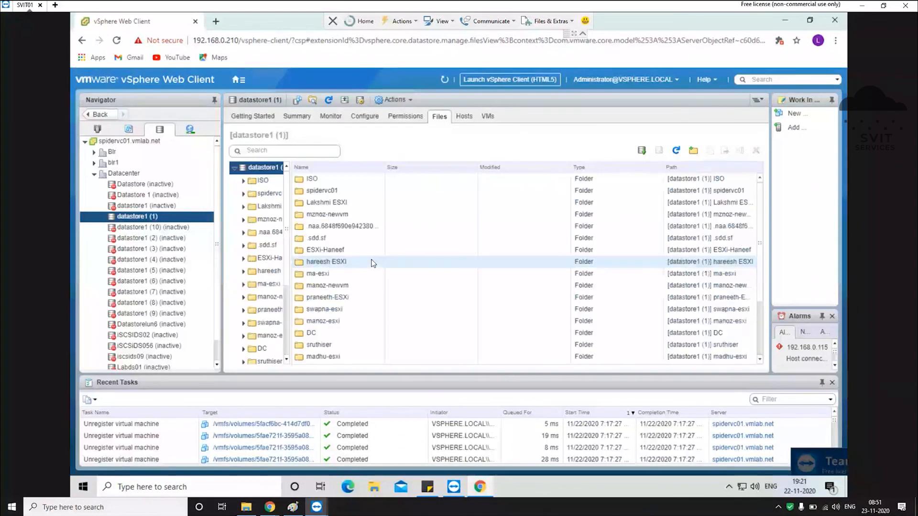
pyautogui.click(323, 192)
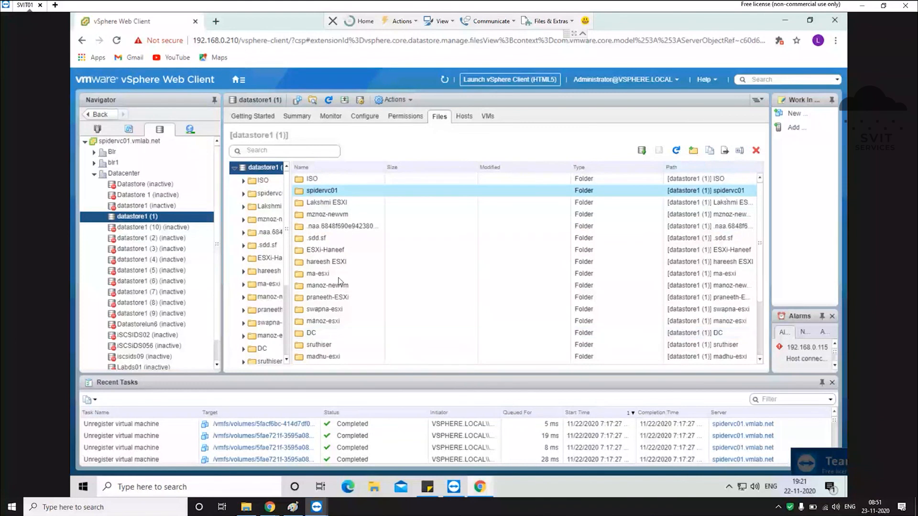
pyautogui.click(472, 287)
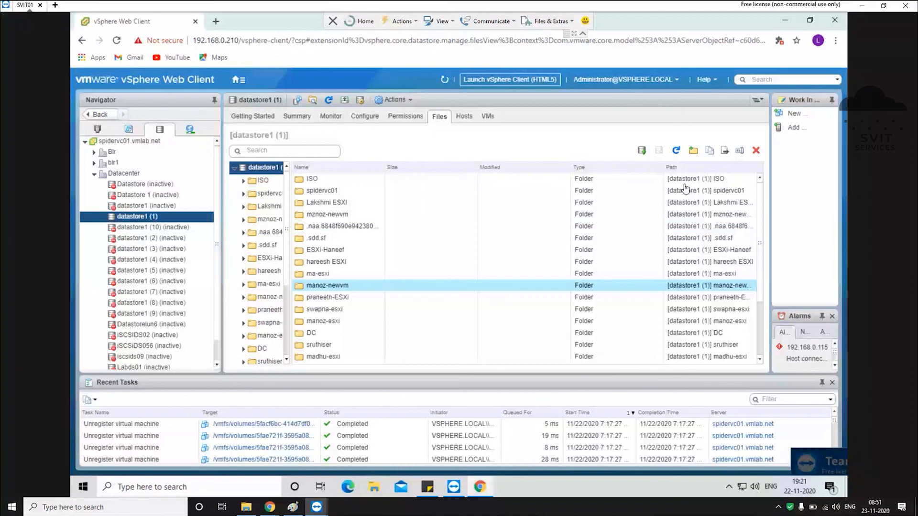
pyautogui.click(98, 129)
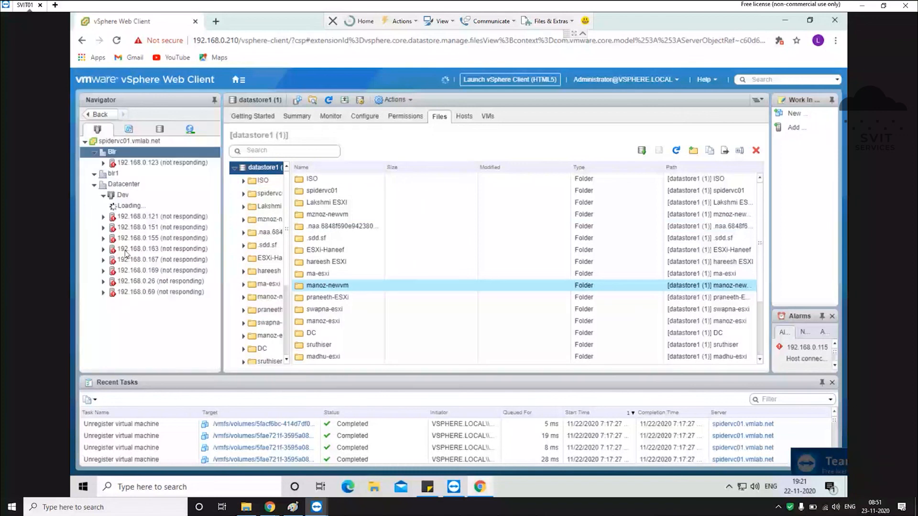